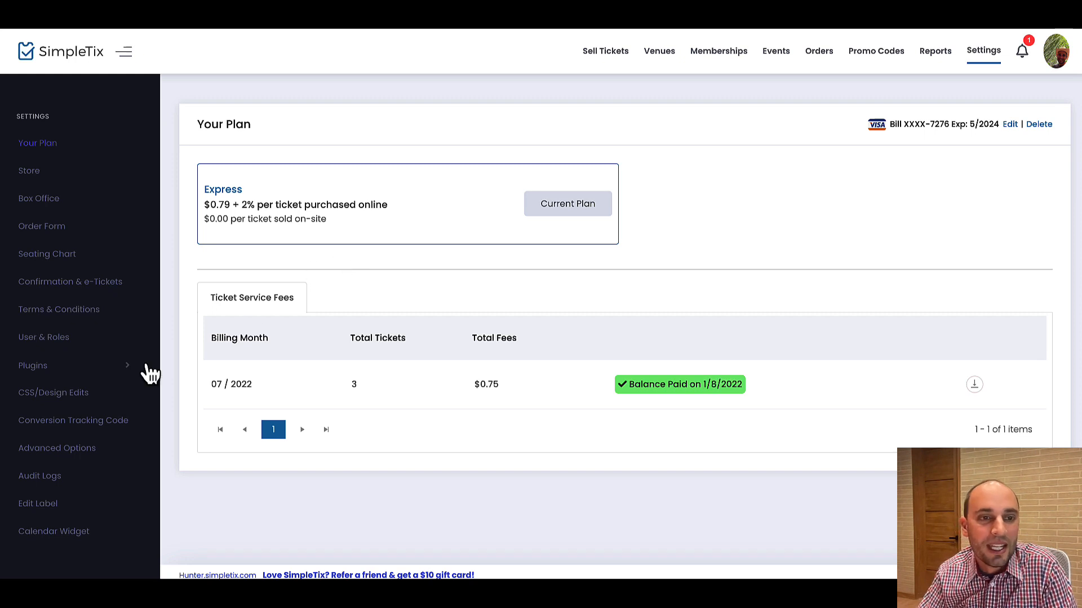
Reach the Constant Contact integration settings under Plugins in the Settings sidebar.
{"action": "left_click", "coordinate": [71, 370]}
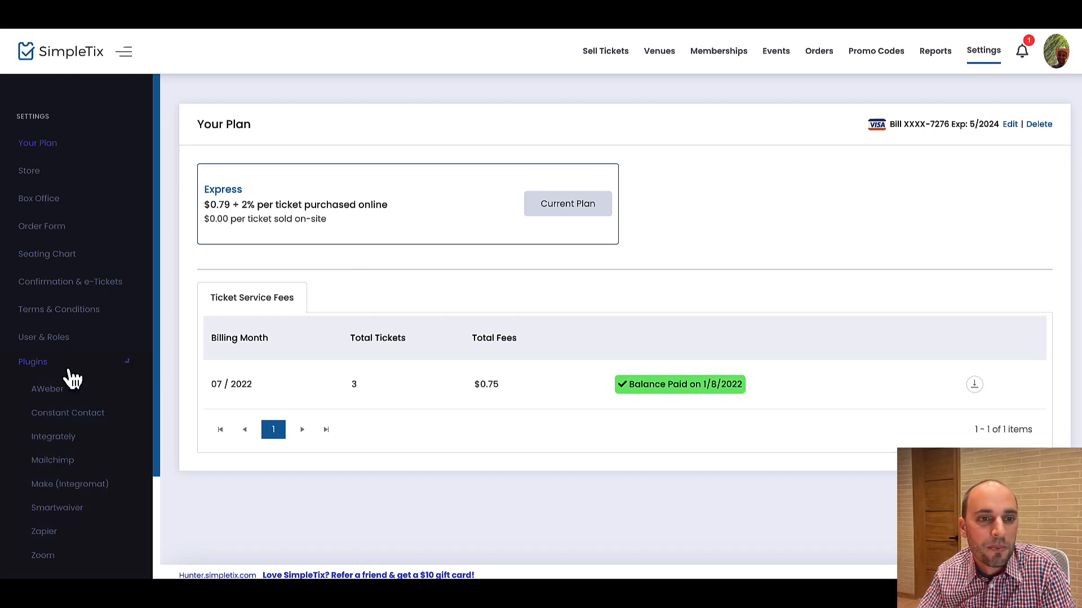
{"action": "left_click", "coordinate": [85, 414]}
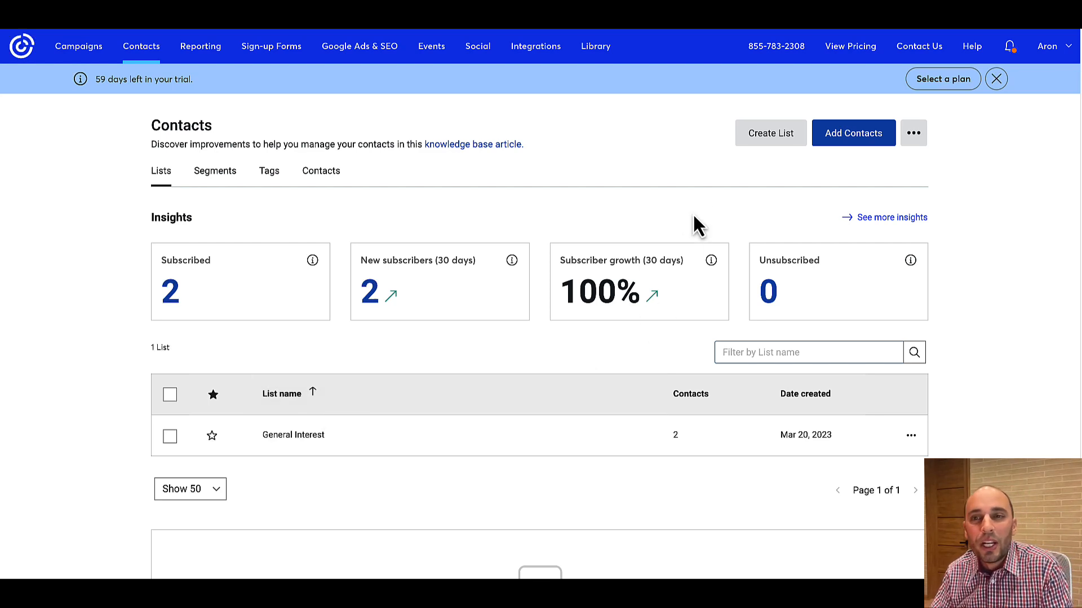
Create and save a new Constant Contact list named Ticket Buyers.
{"action": "left_click", "coordinate": [757, 145]}
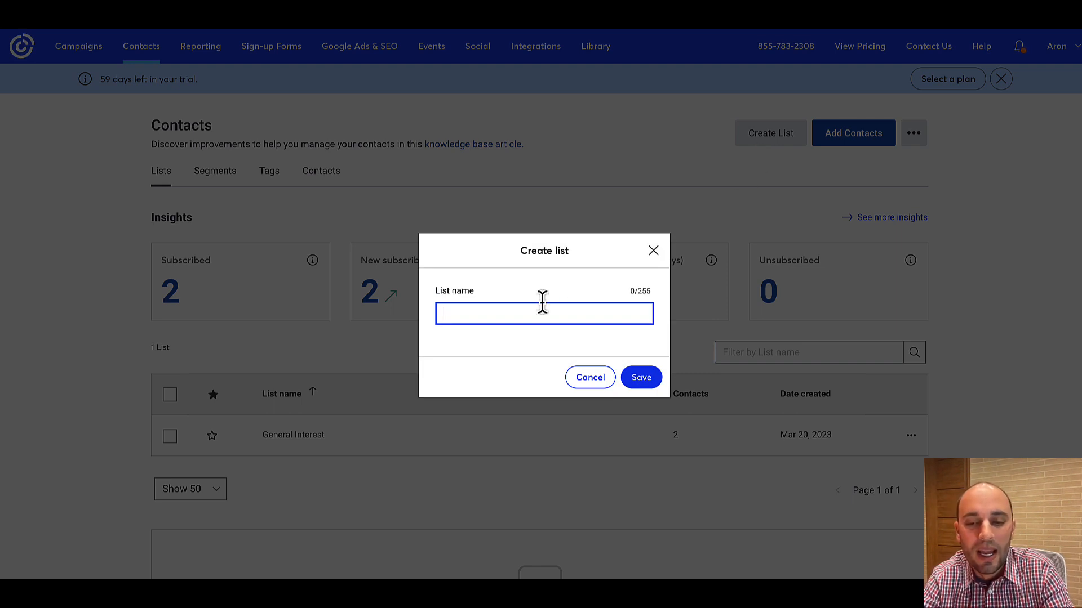
{"action": "type", "text": "Ticket Buyers"}
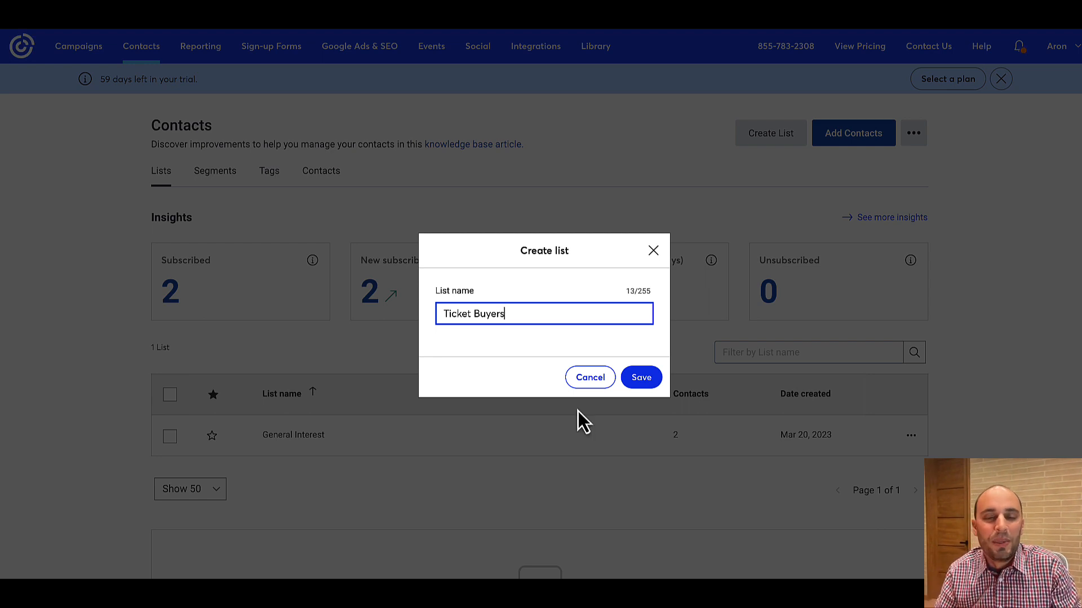
{"action": "left_click", "coordinate": [646, 378]}
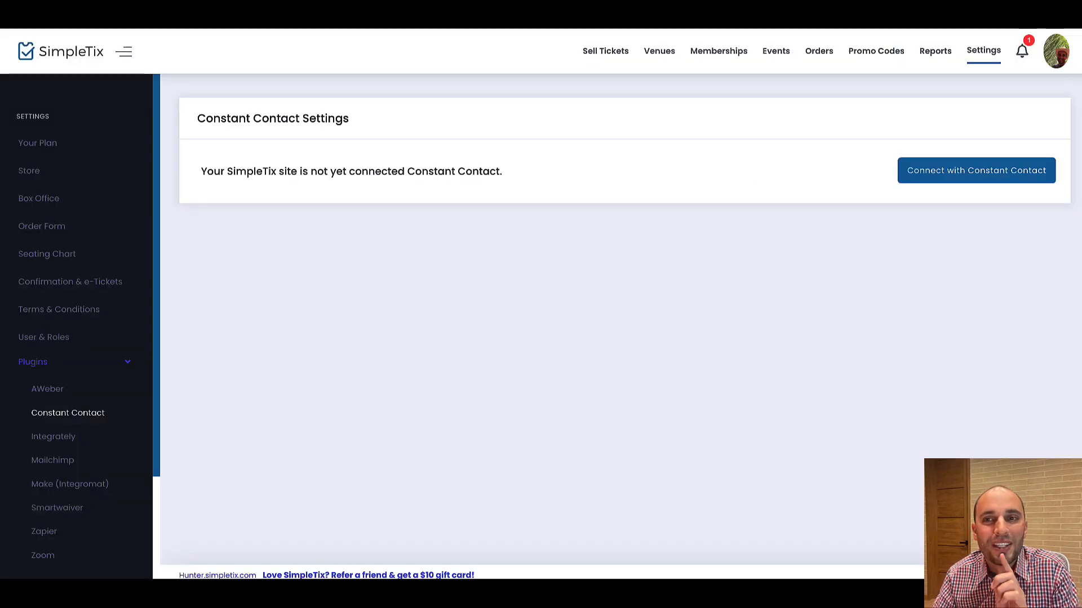
Link the SimpleTix site to the Constant Contact account and pick Ticket Buyers as audience.
{"action": "left_click", "coordinate": [971, 176]}
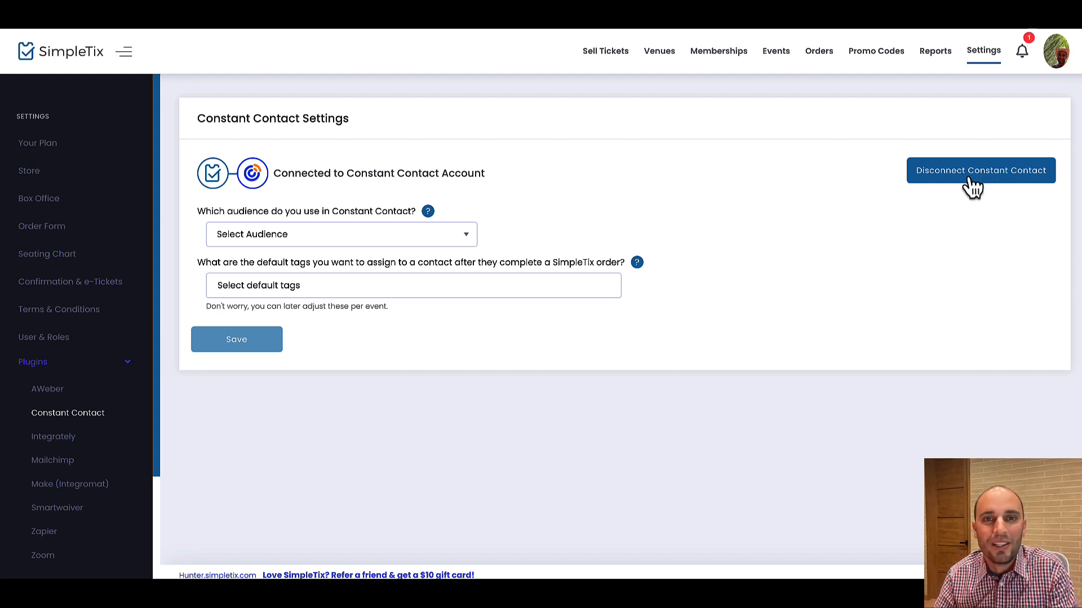
{"action": "left_click", "coordinate": [442, 240]}
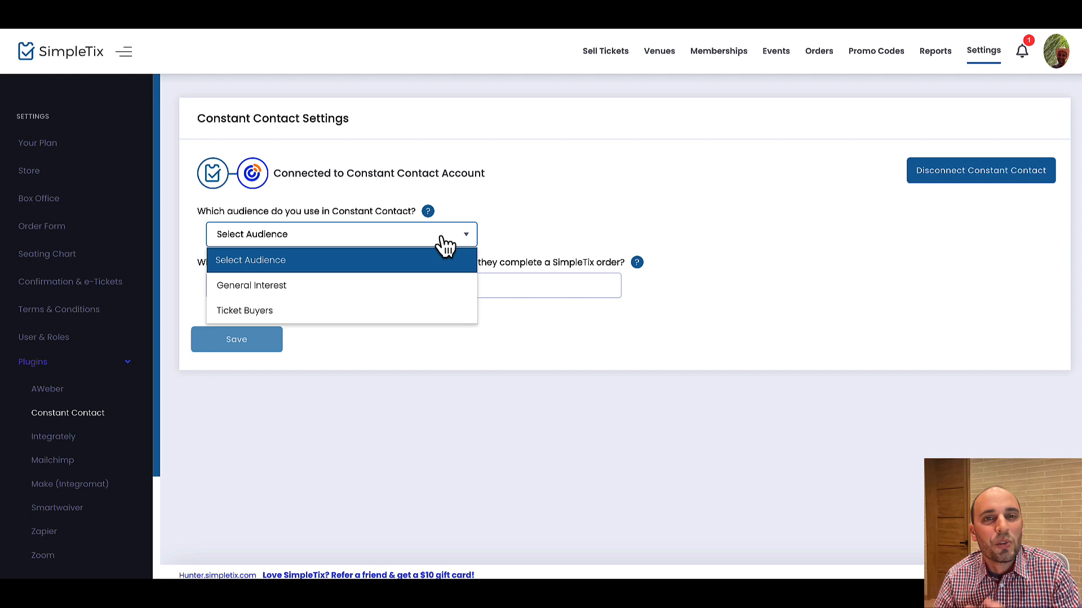
{"action": "left_click", "coordinate": [285, 312]}
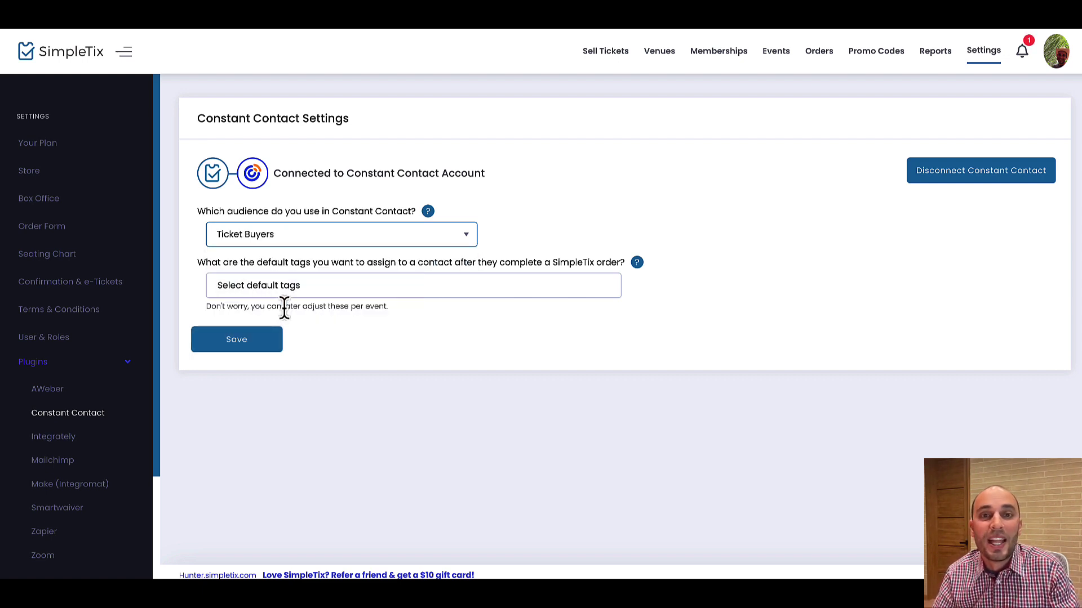
Try General Interest as the audience, then settle back on Ticket Buyers.
{"action": "left_click", "coordinate": [393, 252]}
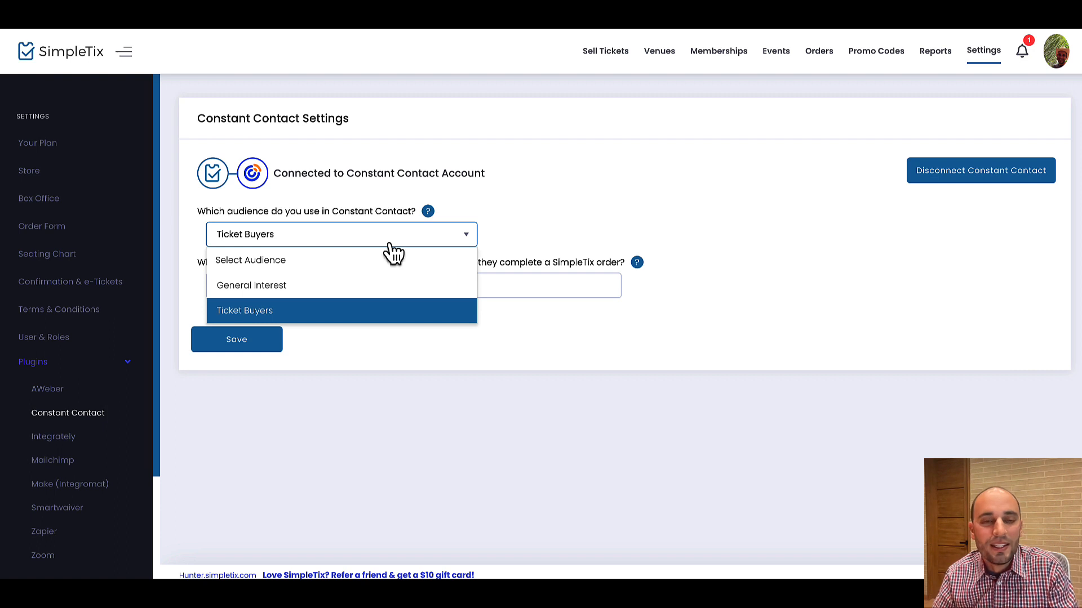
{"action": "left_click", "coordinate": [343, 287]}
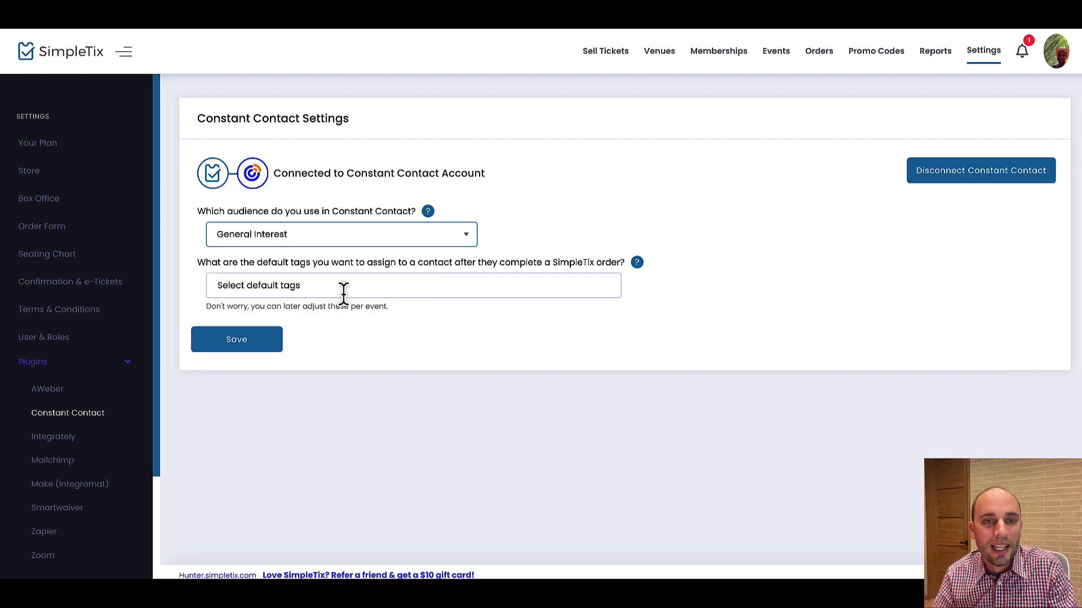
{"action": "left_click", "coordinate": [355, 245]}
{"action": "left_click", "coordinate": [311, 308]}
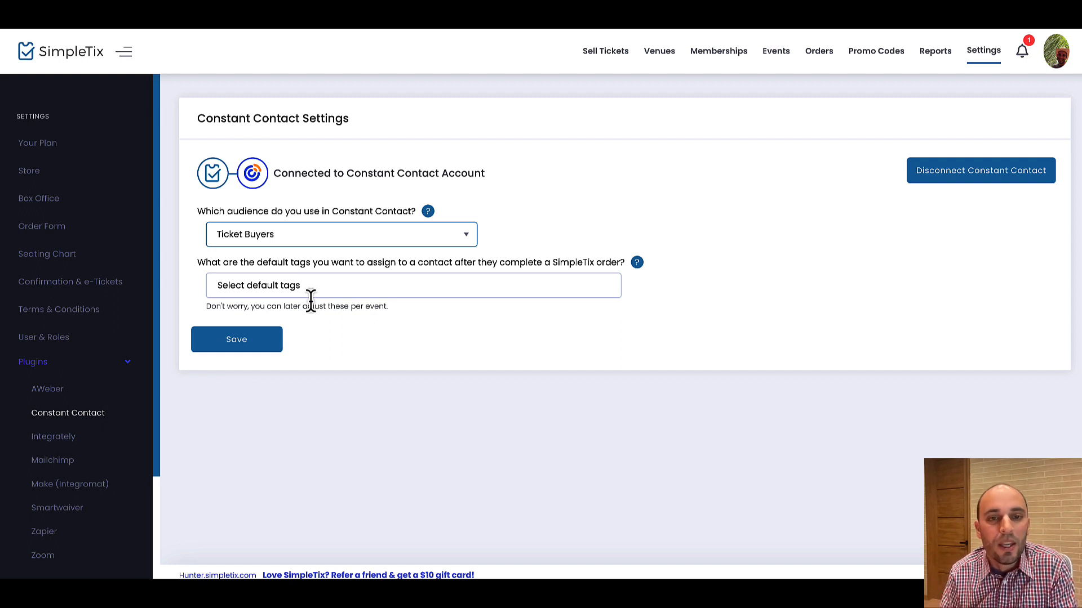
Set default tags simpletix and tickets for new buyers and save the settings.
{"action": "left_click", "coordinate": [311, 292]}
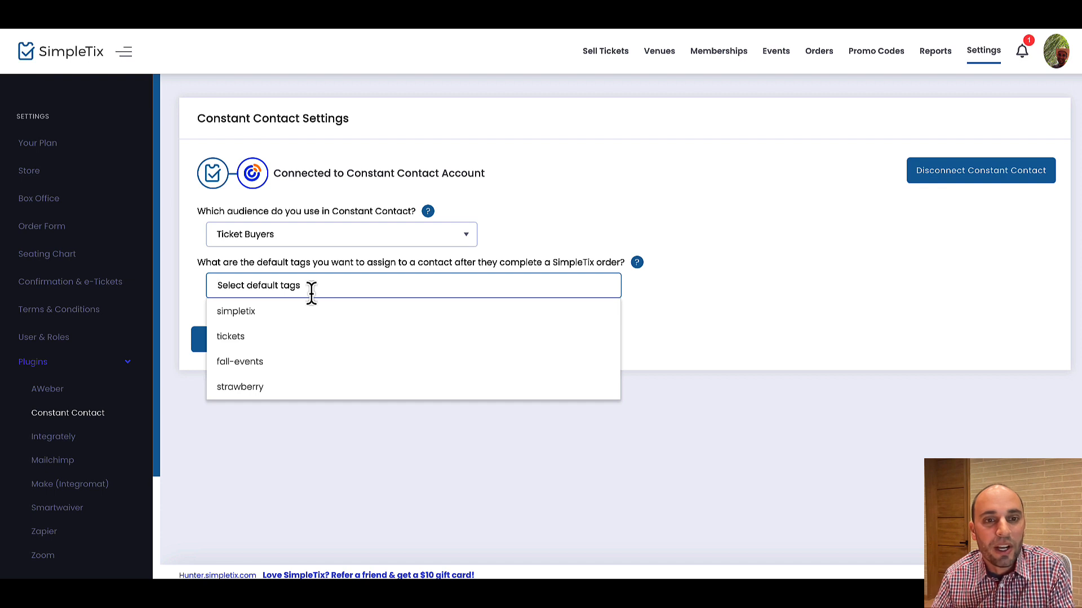
{"action": "left_click", "coordinate": [290, 311]}
{"action": "left_click", "coordinate": [312, 287]}
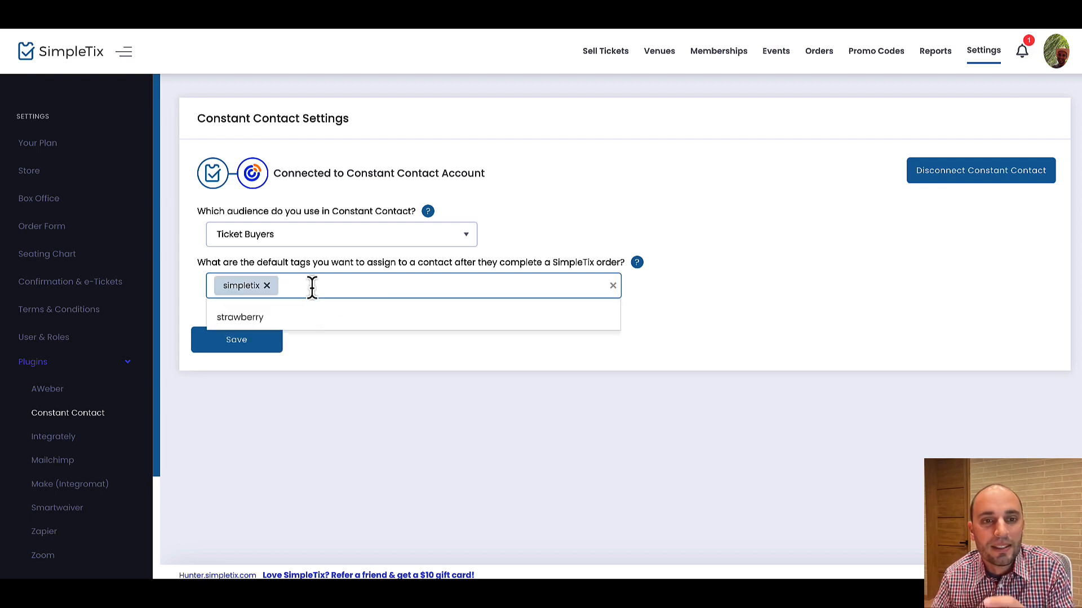
{"action": "left_click", "coordinate": [288, 341]}
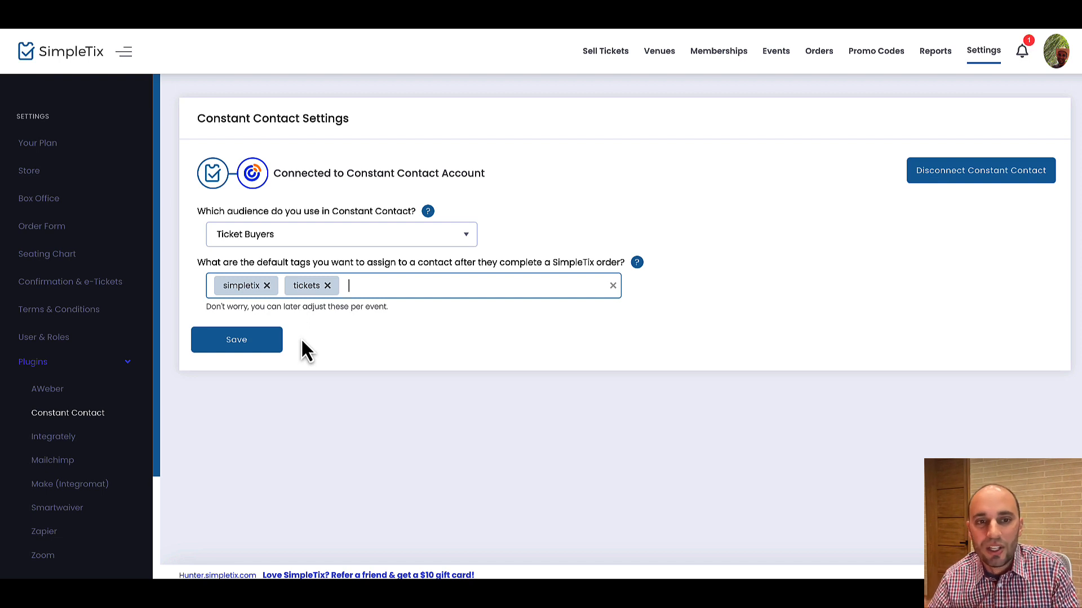
{"action": "left_click", "coordinate": [250, 342]}
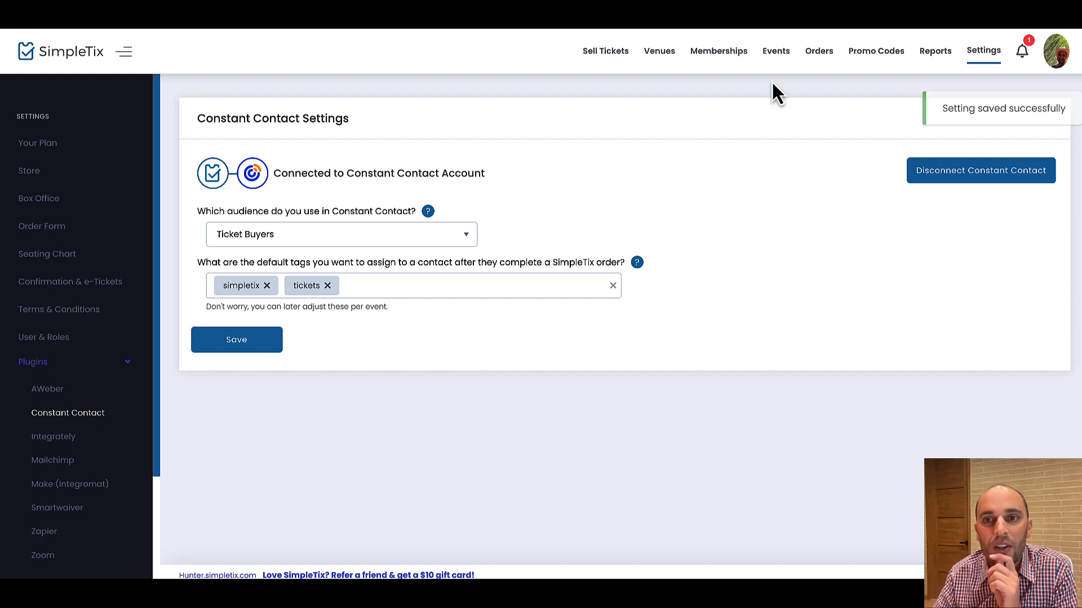
From the Events list, edit the Fall 2023 Pumpkin Picking Season Passes event.
{"action": "left_click", "coordinate": [778, 53]}
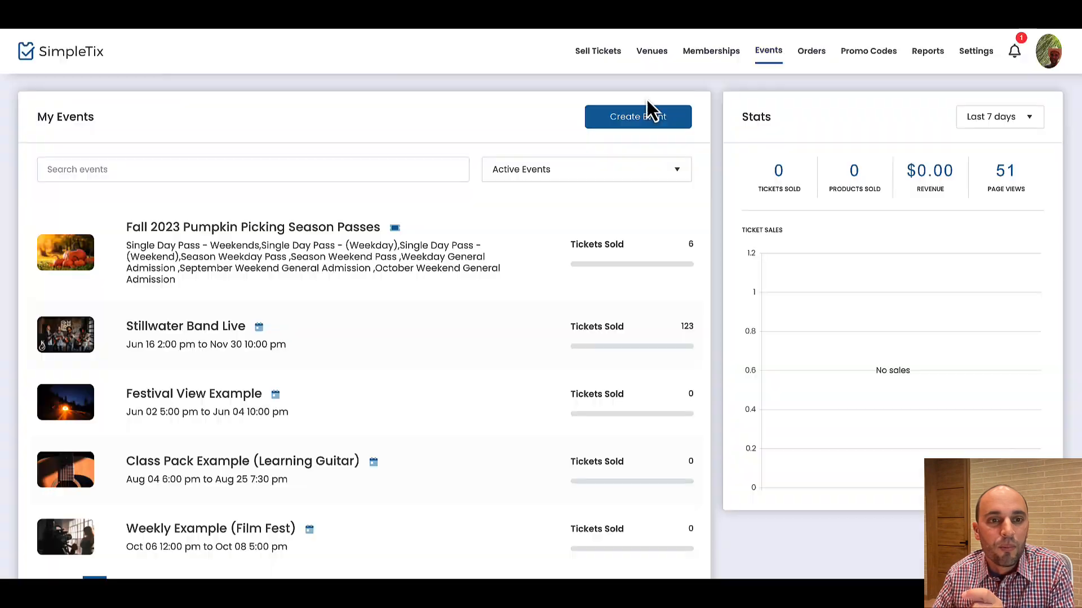
{"action": "left_click", "coordinate": [216, 253]}
{"action": "scroll", "coordinate": [200, 281], "scroll_direction": "down", "scroll_amount": 5}
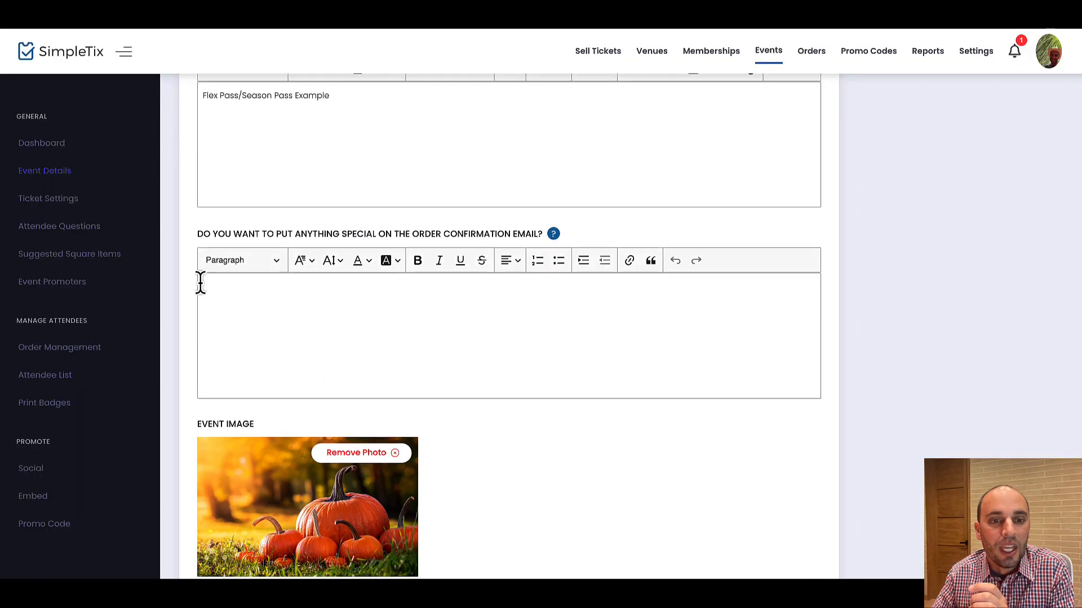
{"action": "scroll", "coordinate": [199, 283], "scroll_direction": "down", "scroll_amount": 2}
{"action": "scroll", "coordinate": [199, 283], "scroll_direction": "down", "scroll_amount": 2}
{"action": "scroll", "coordinate": [200, 284], "scroll_direction": "down", "scroll_amount": 2}
{"action": "scroll", "coordinate": [200, 283], "scroll_direction": "down", "scroll_amount": 2}
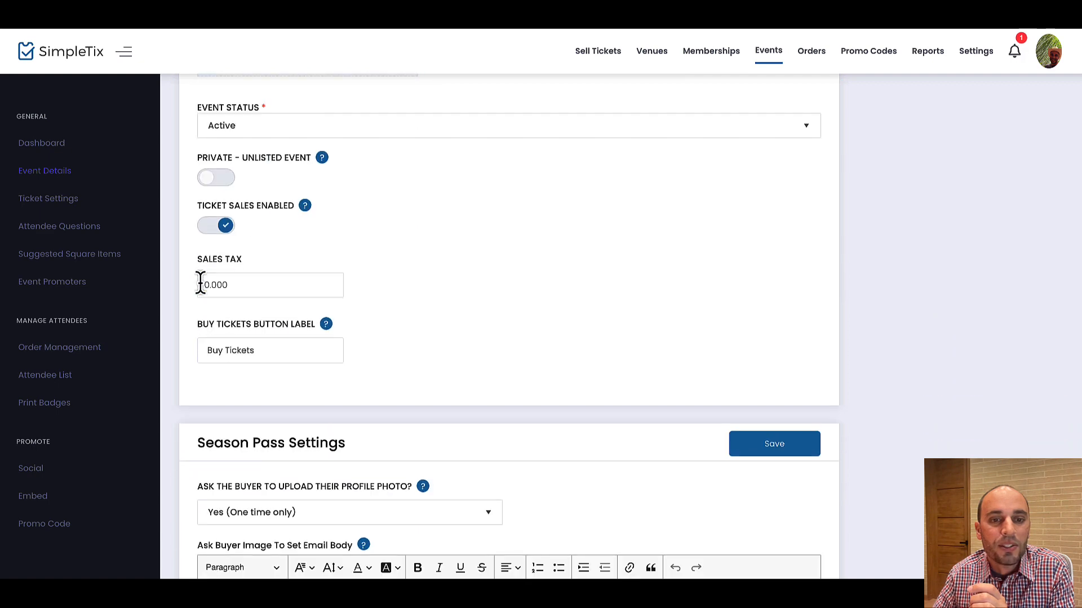
{"action": "scroll", "coordinate": [199, 284], "scroll_direction": "down", "scroll_amount": 5}
{"action": "scroll", "coordinate": [200, 282], "scroll_direction": "up", "scroll_amount": 2}
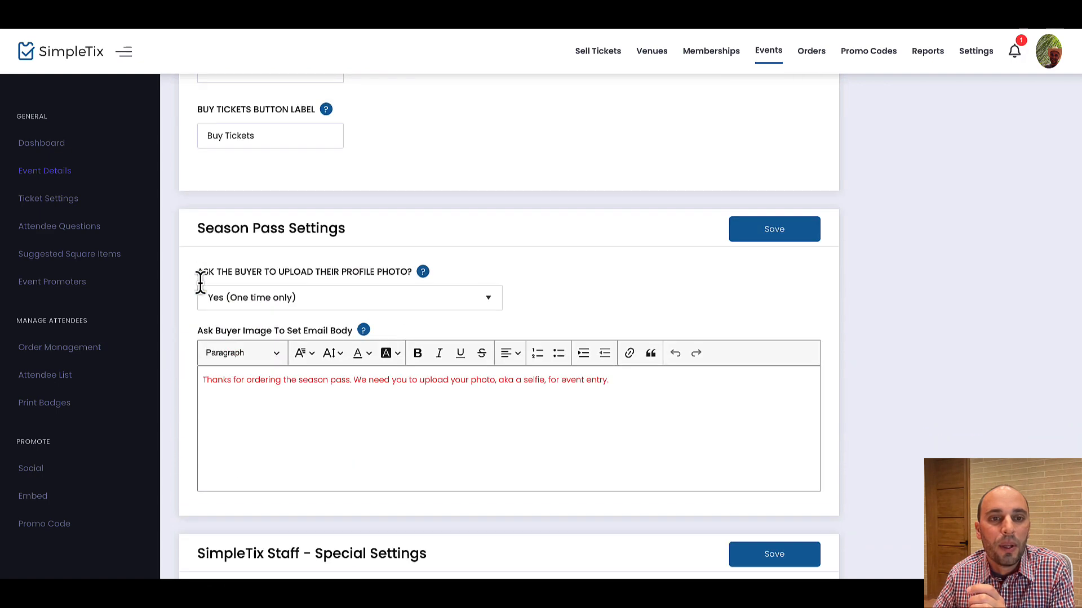
{"action": "scroll", "coordinate": [201, 291], "scroll_direction": "down", "scroll_amount": 3}
{"action": "scroll", "coordinate": [201, 292], "scroll_direction": "down", "scroll_amount": 3}
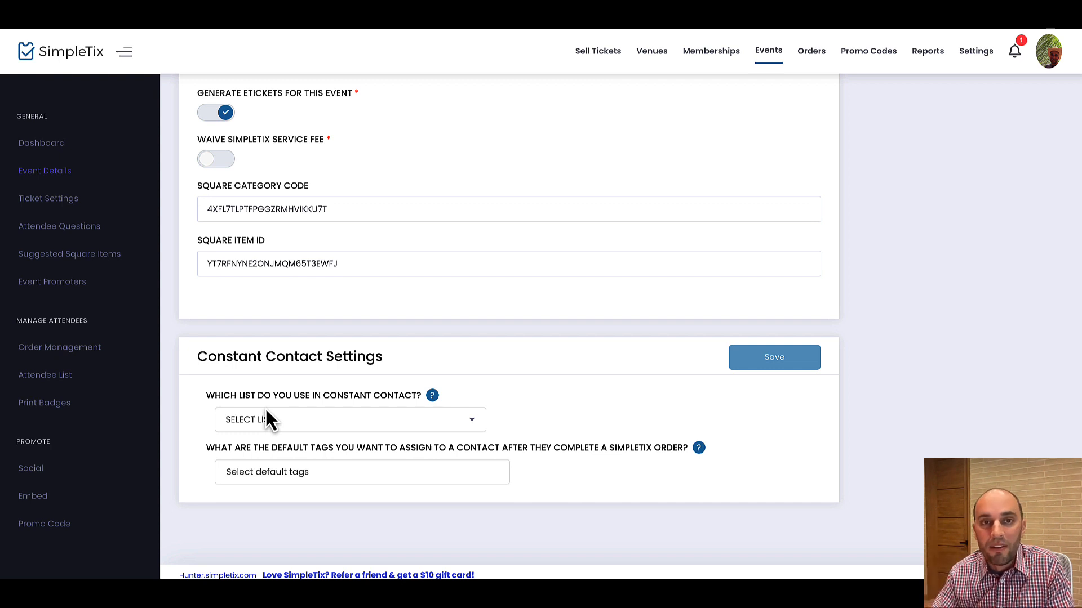
Send this event's buyers to Ticket Buyers tagged simpletix and tickets.
{"action": "left_click", "coordinate": [261, 423]}
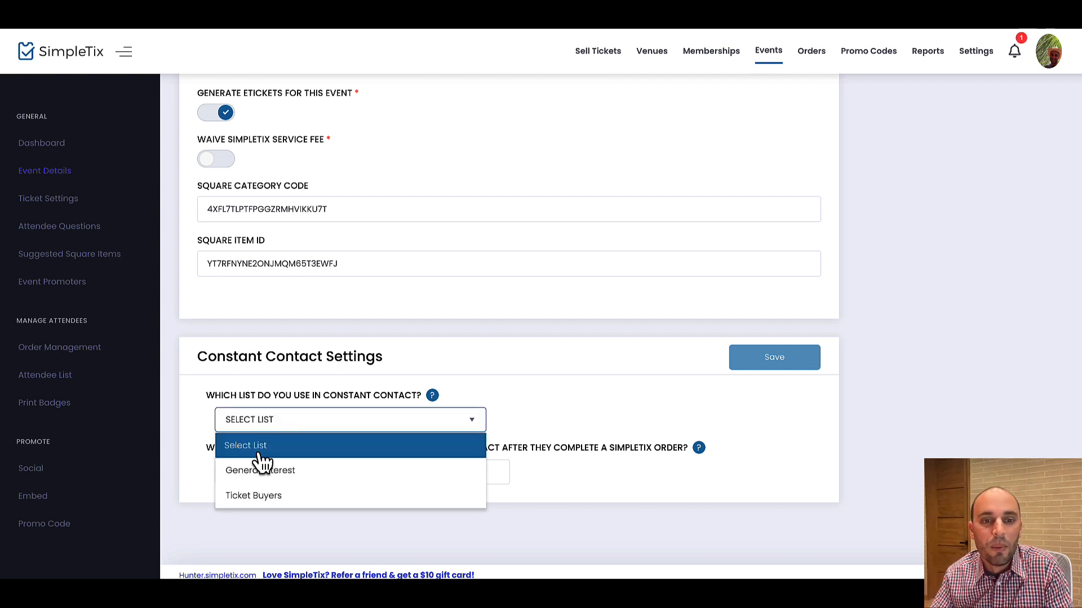
{"action": "left_click", "coordinate": [267, 497]}
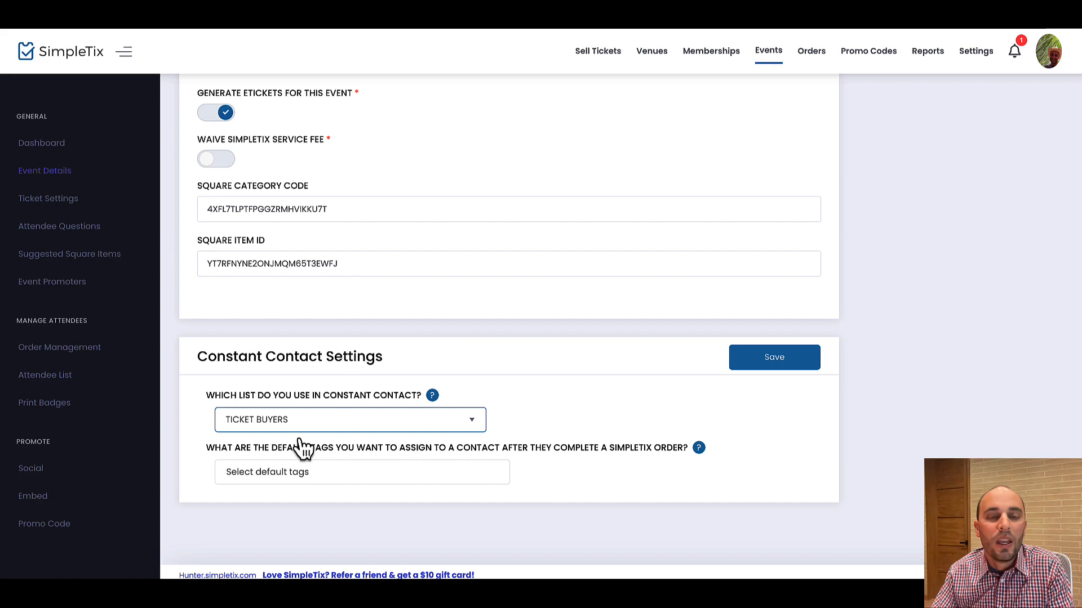
{"action": "scroll", "coordinate": [414, 395], "scroll_direction": "up", "scroll_amount": 10}
{"action": "scroll", "coordinate": [414, 395], "scroll_direction": "up", "scroll_amount": 10}
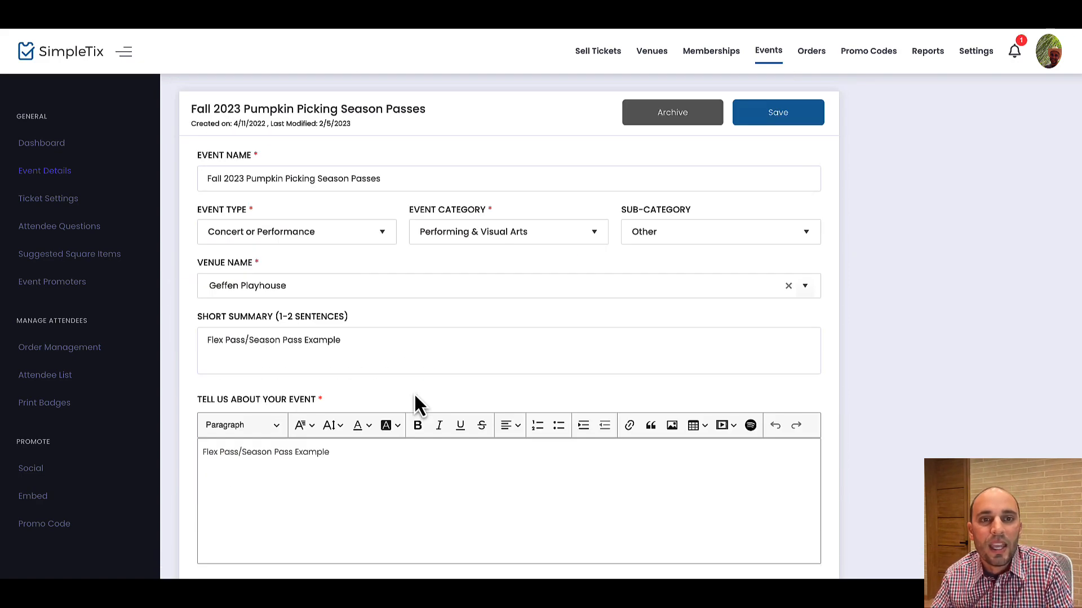
{"action": "scroll", "coordinate": [413, 393], "scroll_direction": "down", "scroll_amount": 10}
{"action": "scroll", "coordinate": [412, 392], "scroll_direction": "down", "scroll_amount": 10}
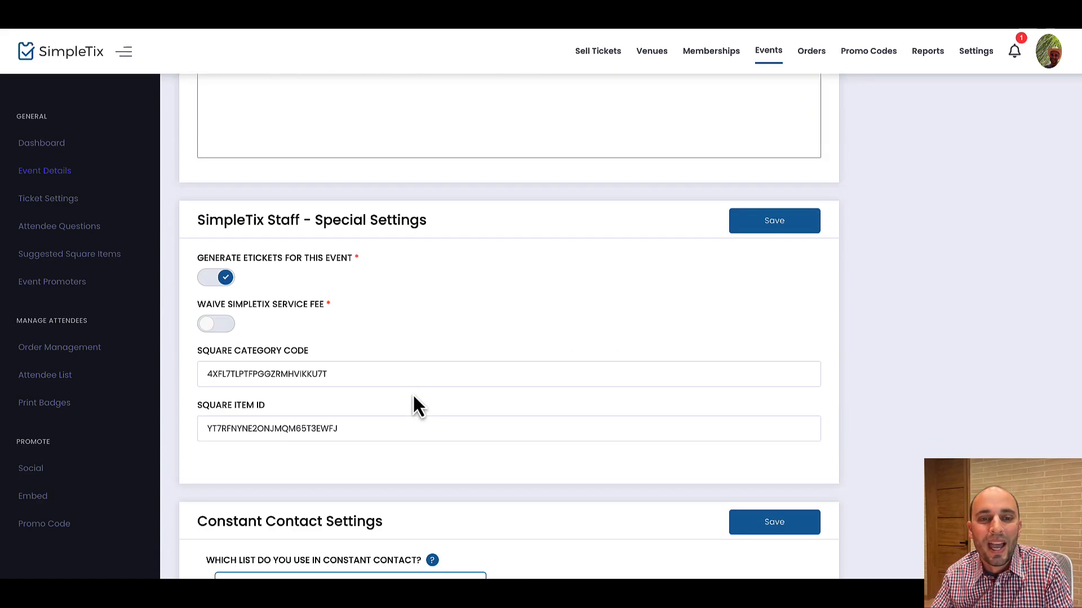
{"action": "scroll", "coordinate": [346, 477], "scroll_direction": "down", "scroll_amount": 2}
{"action": "left_click", "coordinate": [318, 473]}
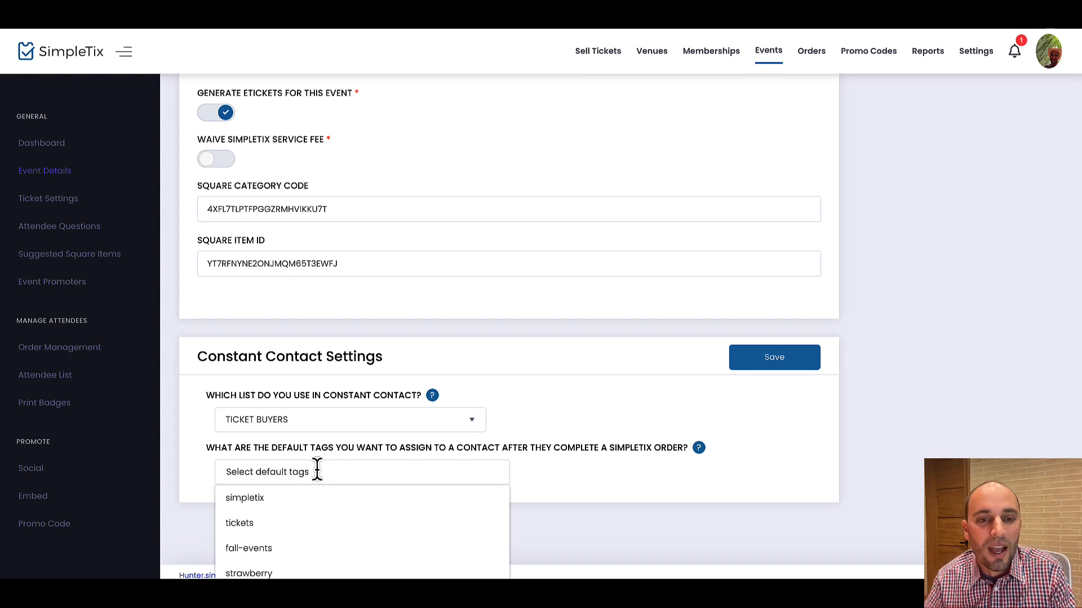
{"action": "left_click", "coordinate": [296, 500]}
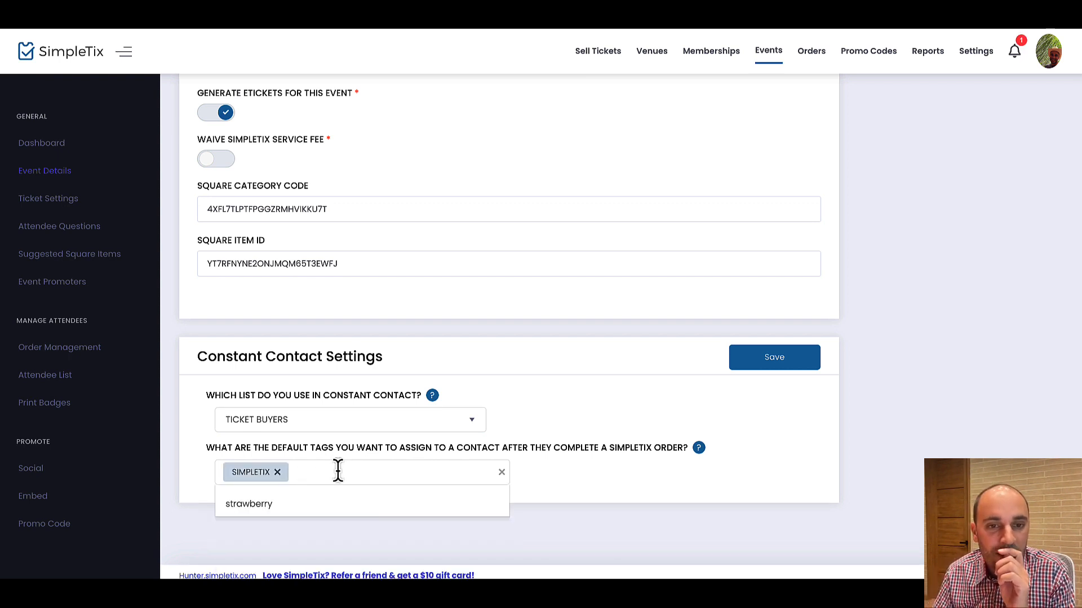
{"action": "left_click", "coordinate": [300, 533]}
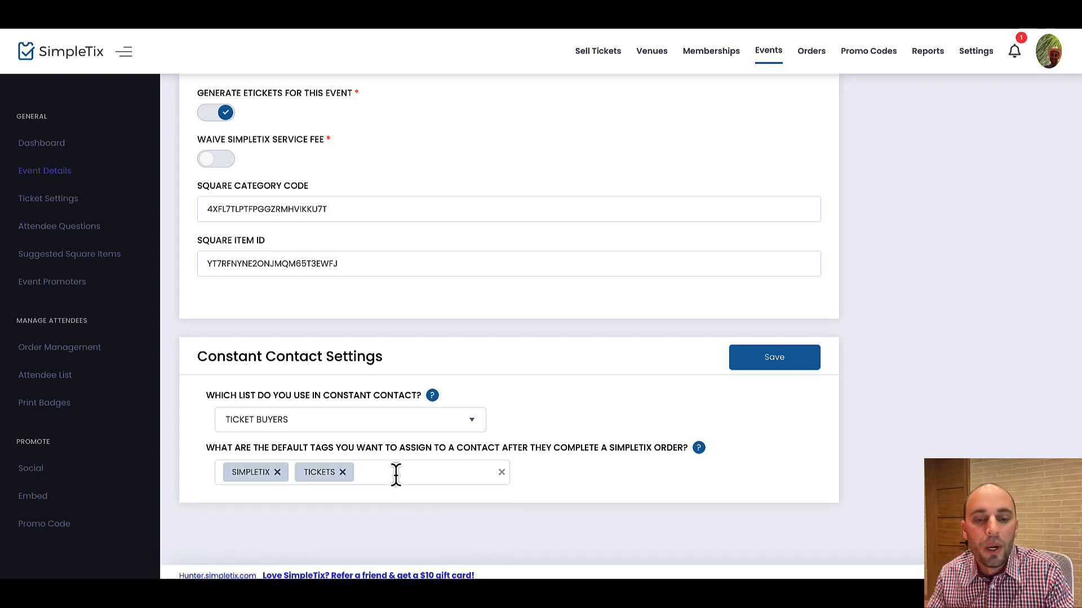
{"action": "type", "text": "fal"}
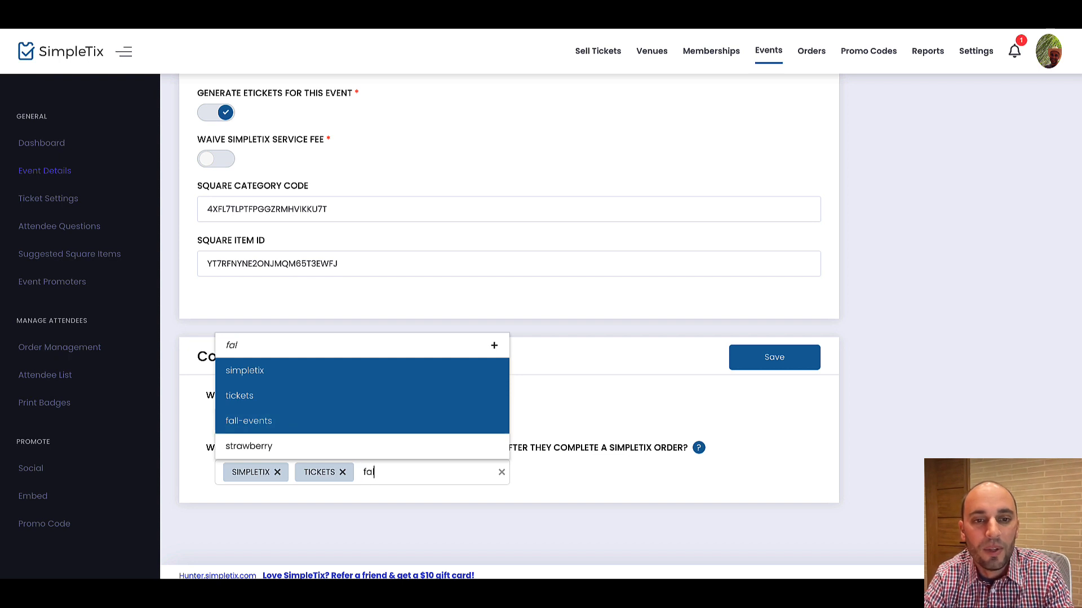
Add event tags fall-events, season-pass and pumpkins, removing the misspelled PUMKINS.
{"action": "left_click", "coordinate": [305, 431]}
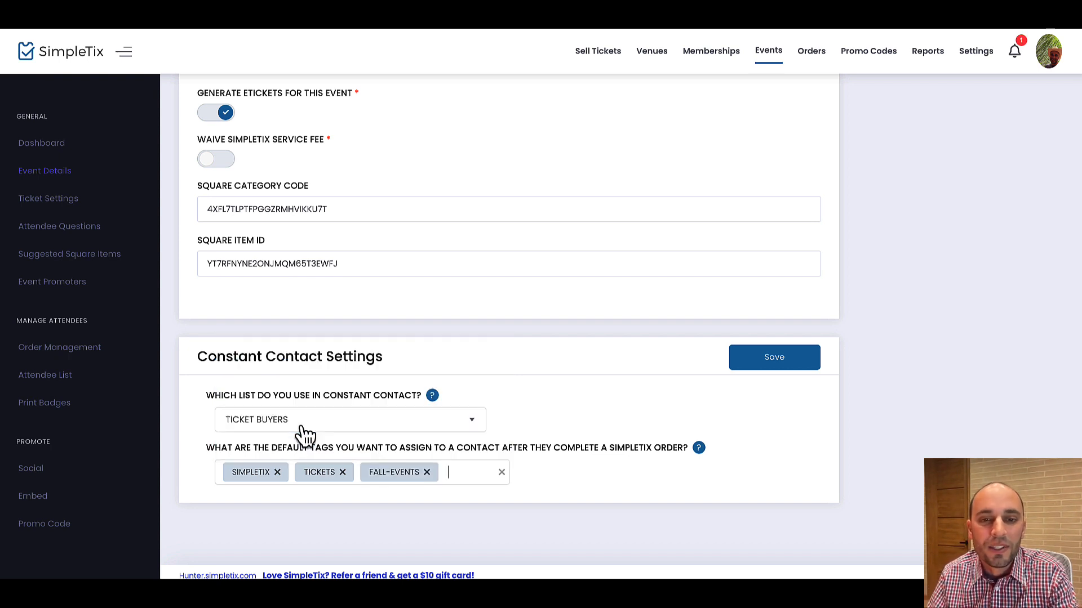
{"action": "type", "text": "pumk"}
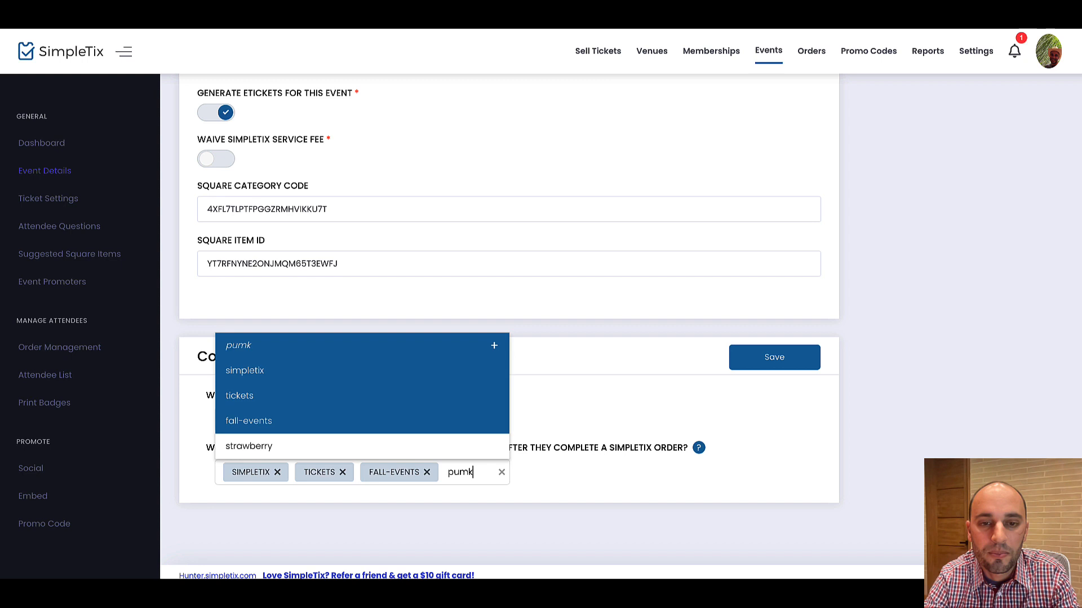
{"action": "type", "text": "ins"}
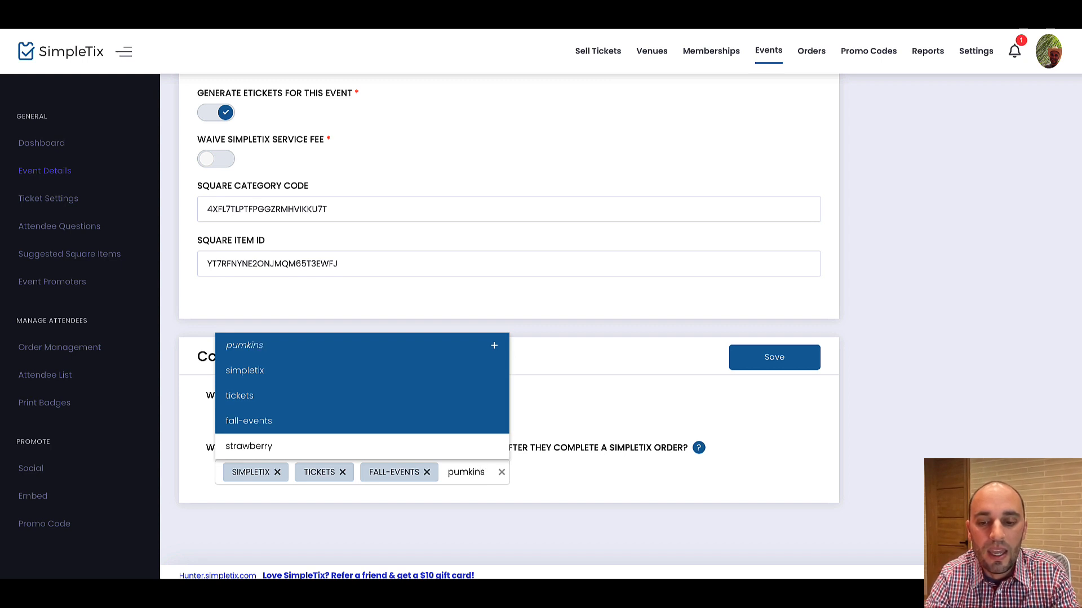
{"action": "key", "text": "Return"}
{"action": "type", "text": "sea"}
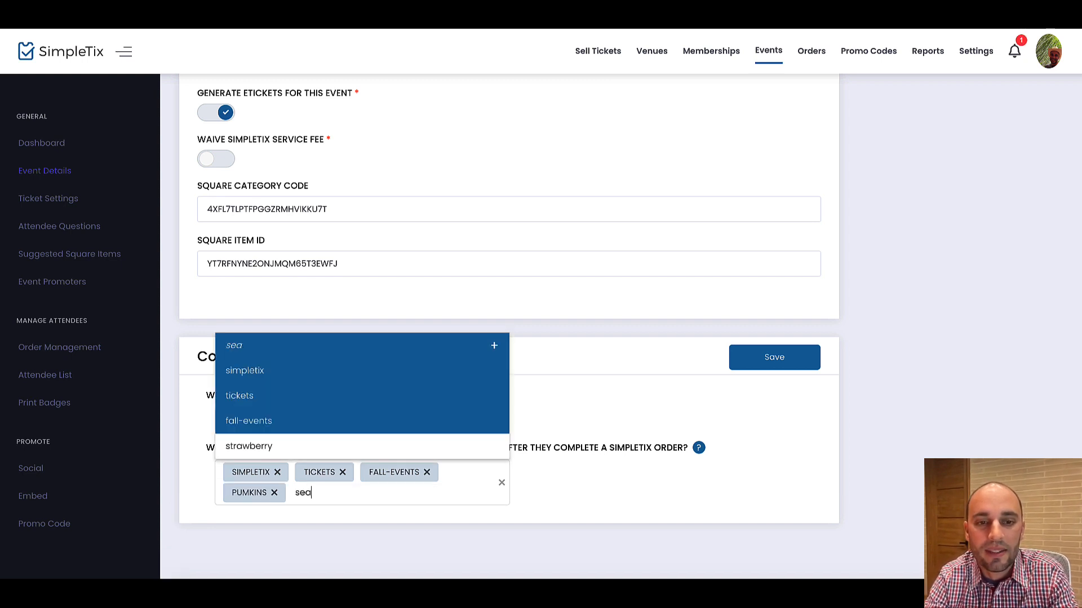
{"action": "type", "text": "son-pass"}
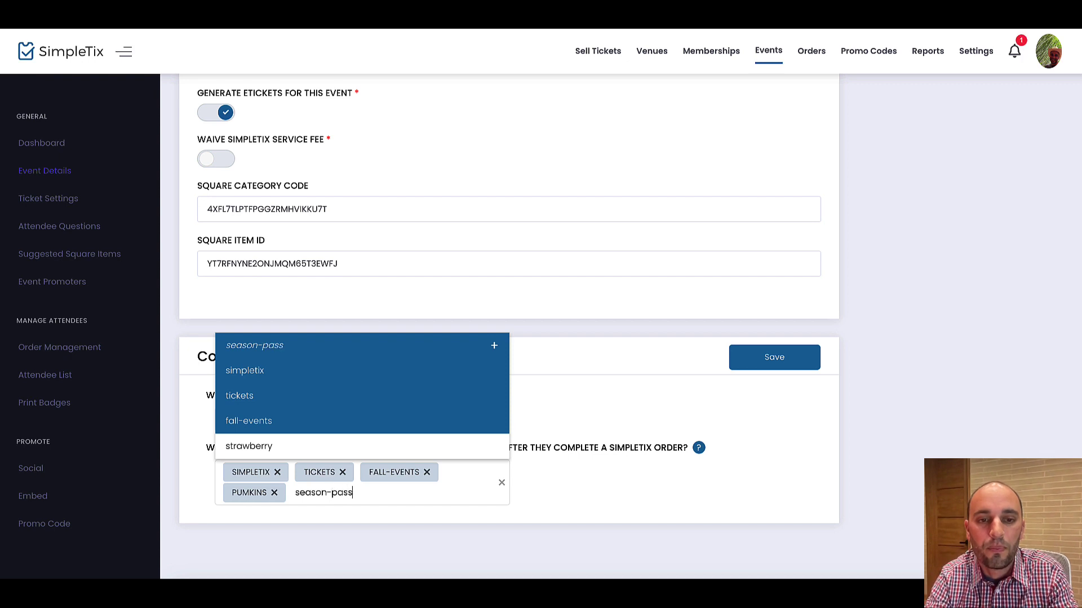
{"action": "key", "text": "Return"}
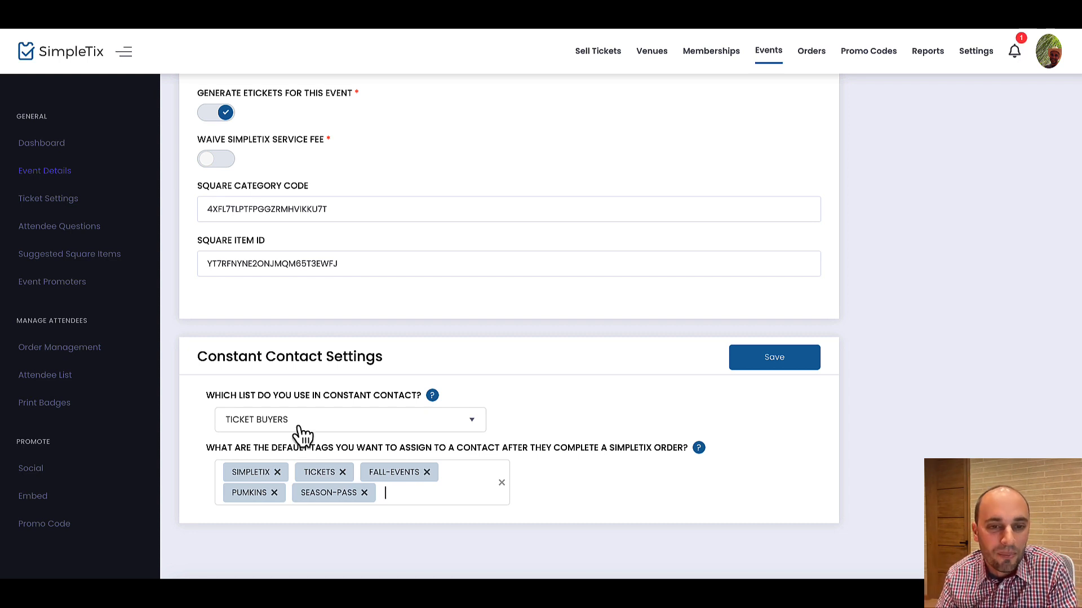
{"action": "left_click", "coordinate": [274, 493]}
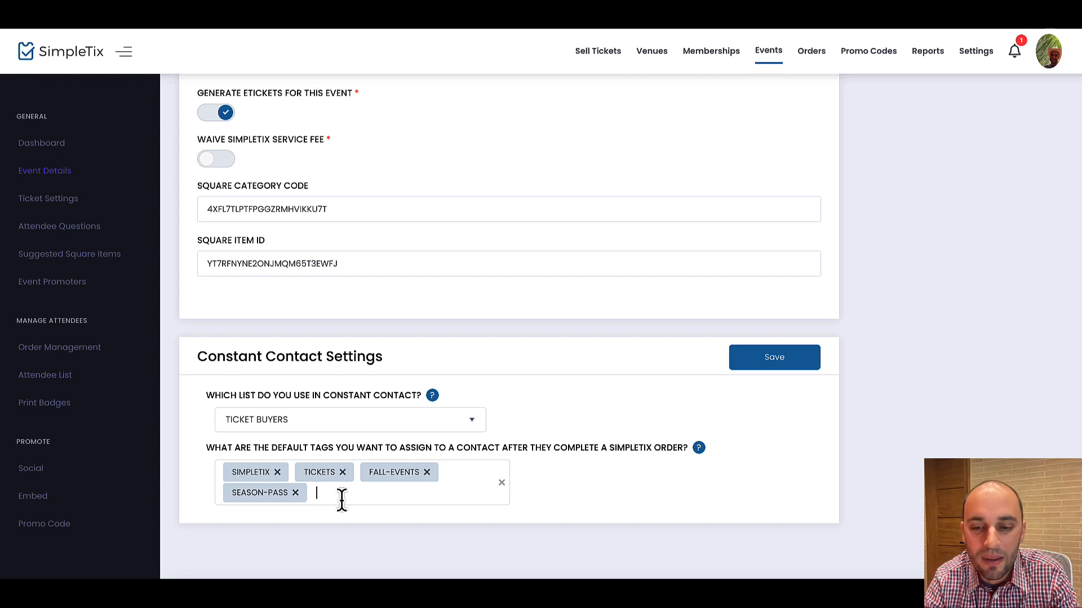
{"action": "type", "text": "pumpki"}
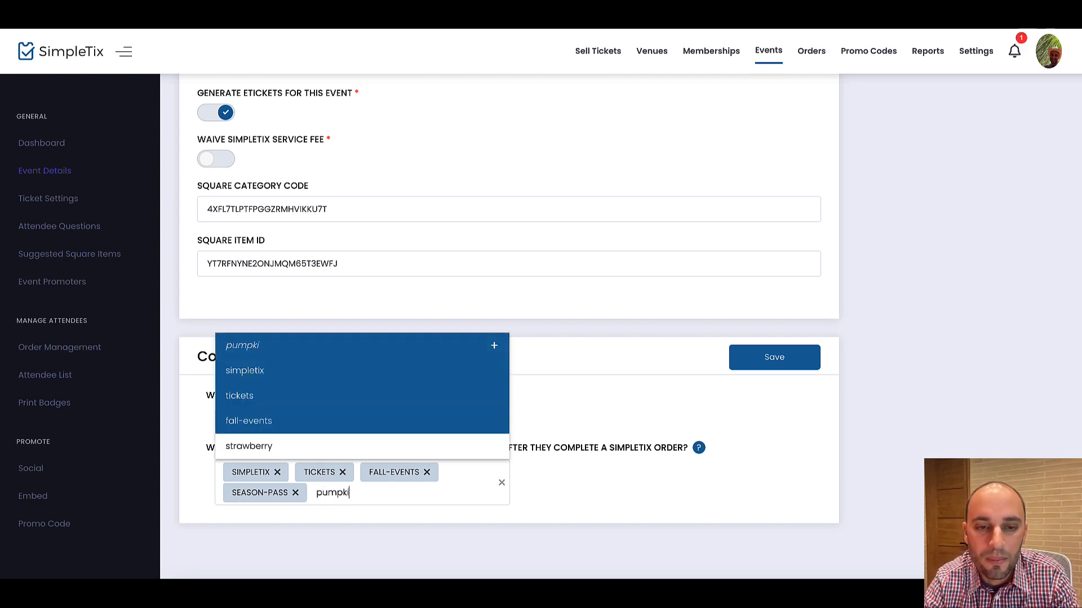
{"action": "type", "text": "ns"}
{"action": "key", "text": "Return"}
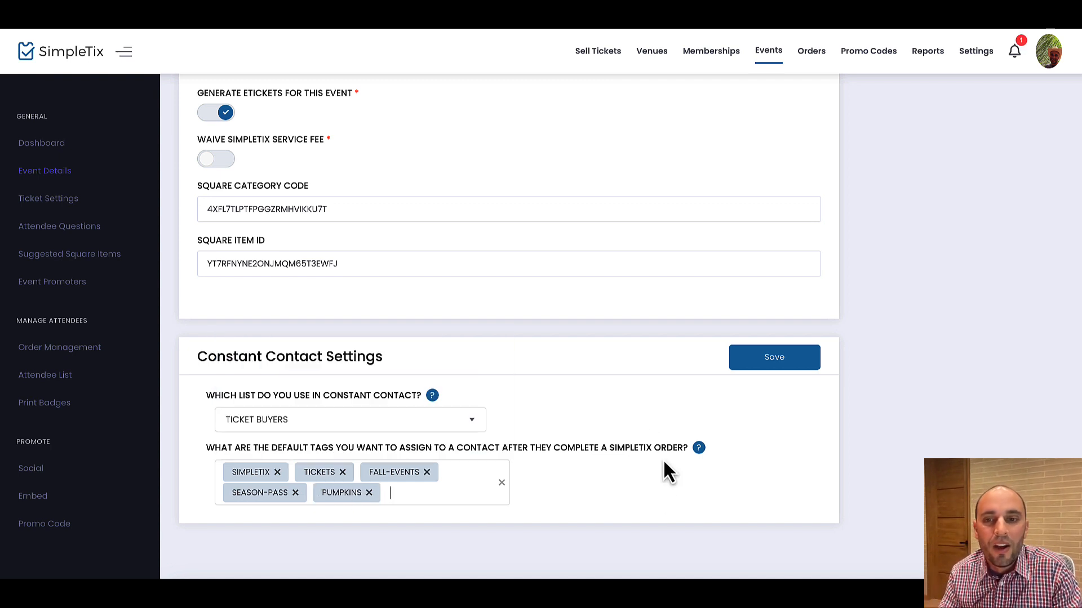
Save the event settings, copy the event's public link from the Dashboard and start buying tickets.
{"action": "left_click", "coordinate": [761, 368]}
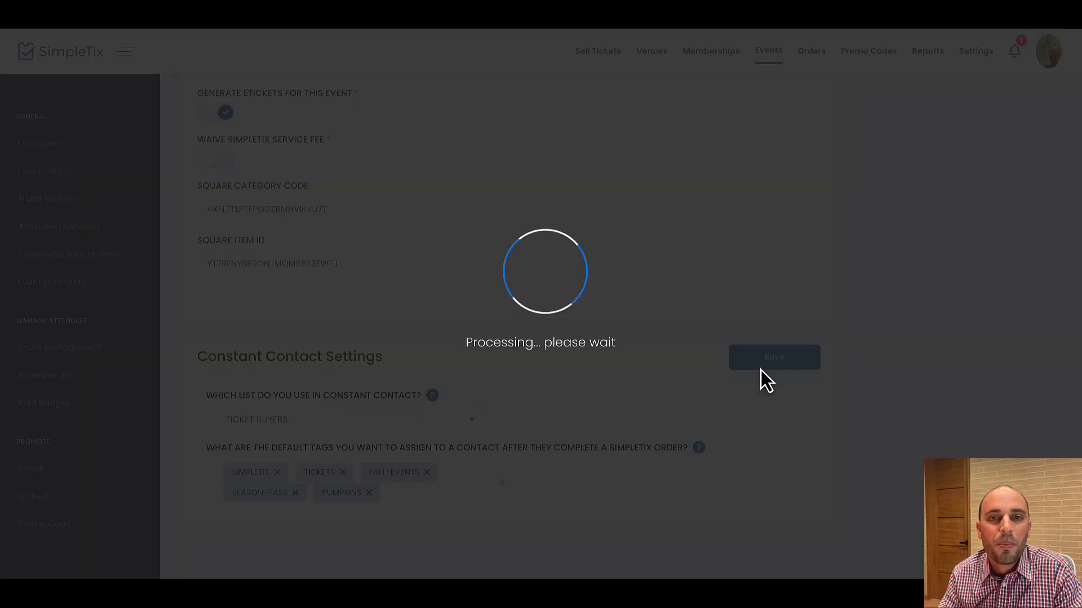
{"action": "scroll", "coordinate": [591, 320], "scroll_direction": "up", "scroll_amount": 10}
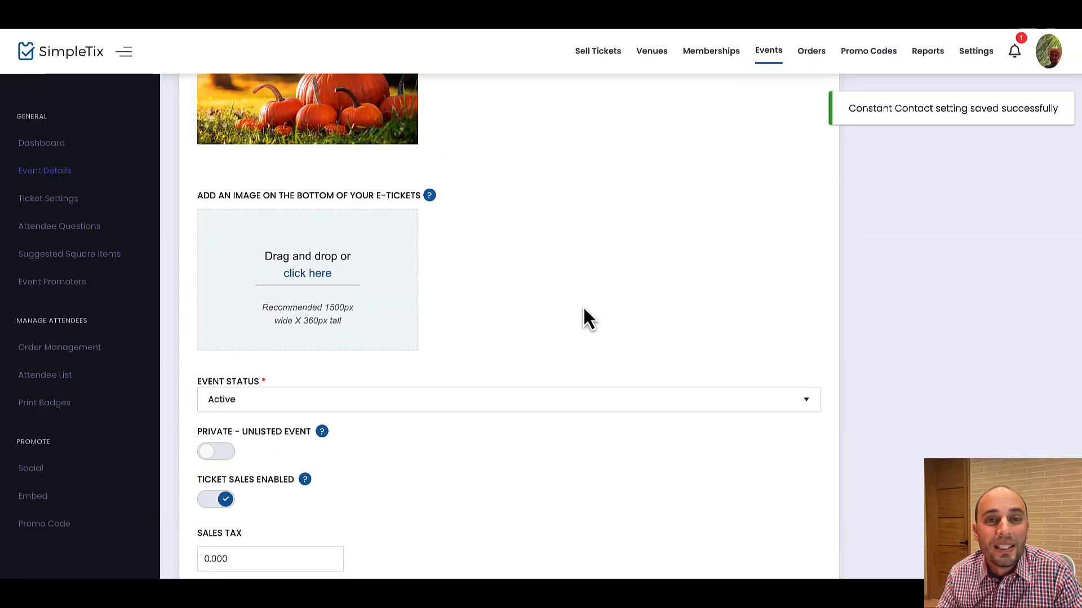
{"action": "scroll", "coordinate": [583, 306], "scroll_direction": "up", "scroll_amount": 5}
{"action": "left_click", "coordinate": [47, 145]}
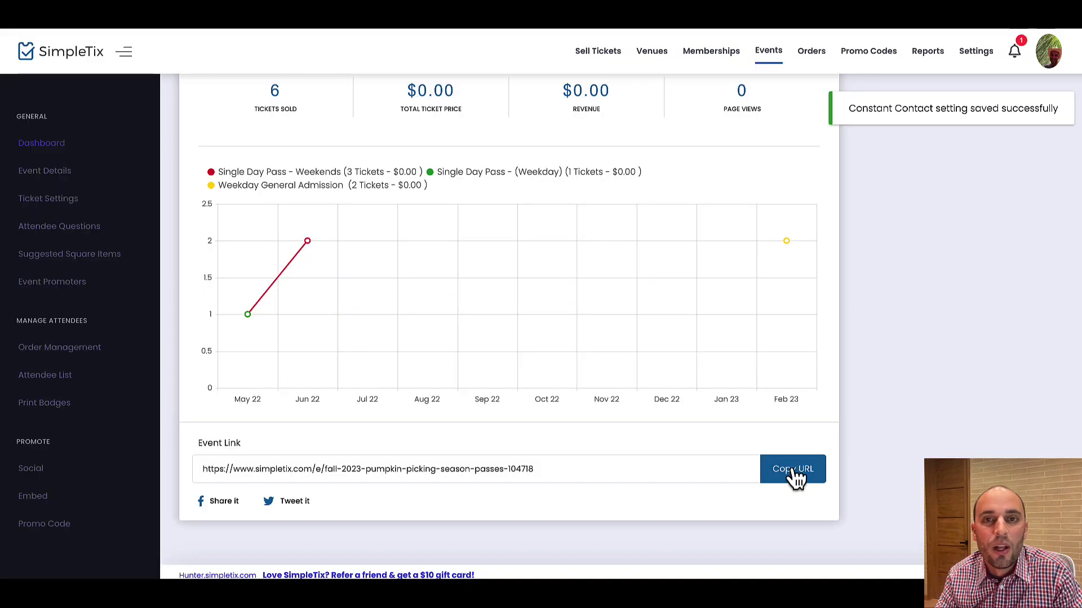
{"action": "left_click", "coordinate": [794, 478]}
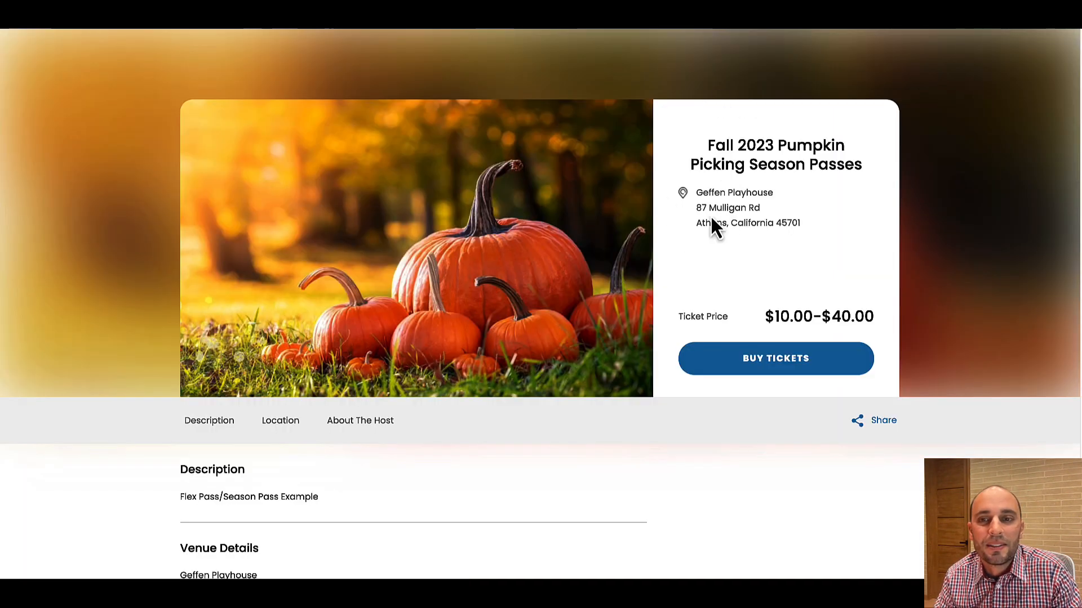
{"action": "left_click", "coordinate": [768, 371]}
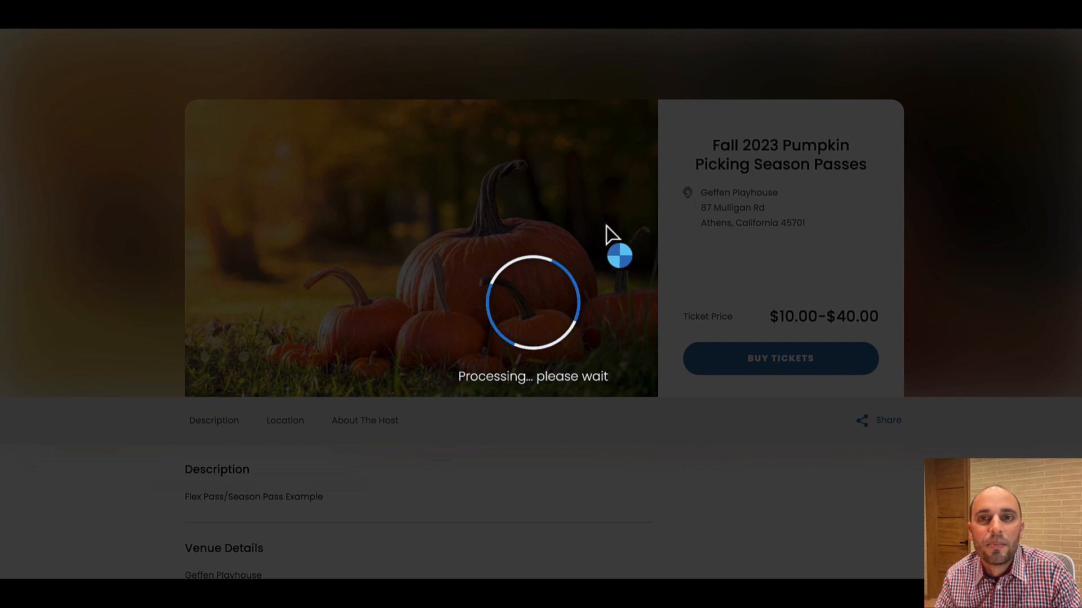
Order one Single Day Pass - Weekends with the 20off promo code and go to checkout.
{"action": "left_click", "coordinate": [586, 229]}
{"action": "left_click", "coordinate": [584, 286]}
{"action": "left_click", "coordinate": [558, 188]}
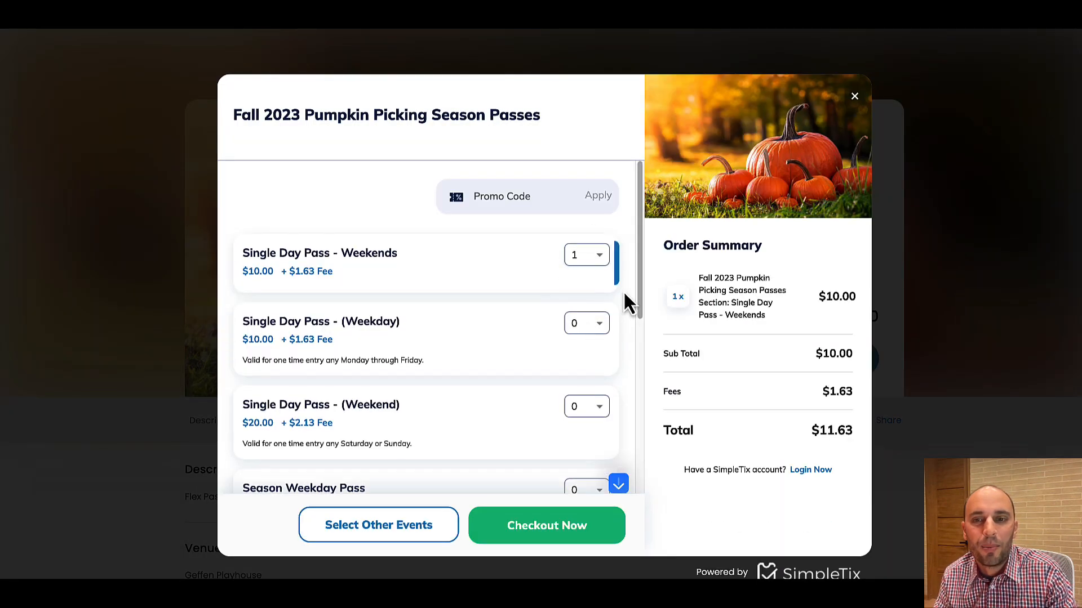
{"action": "left_click", "coordinate": [540, 199]}
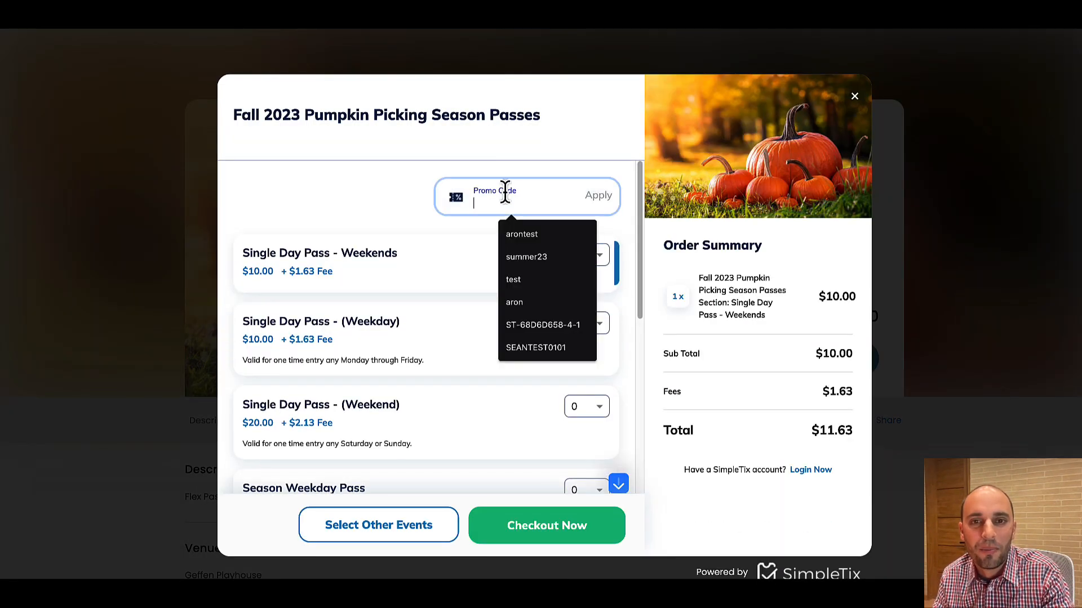
{"action": "type", "text": "20off"}
{"action": "left_click", "coordinate": [591, 196]}
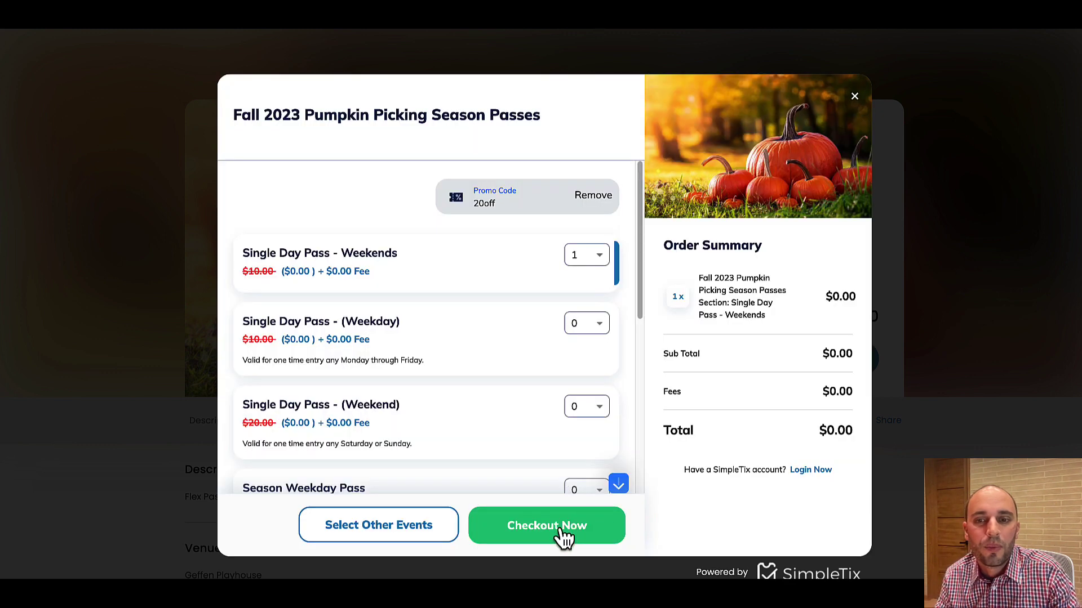
{"action": "left_click", "coordinate": [561, 526]}
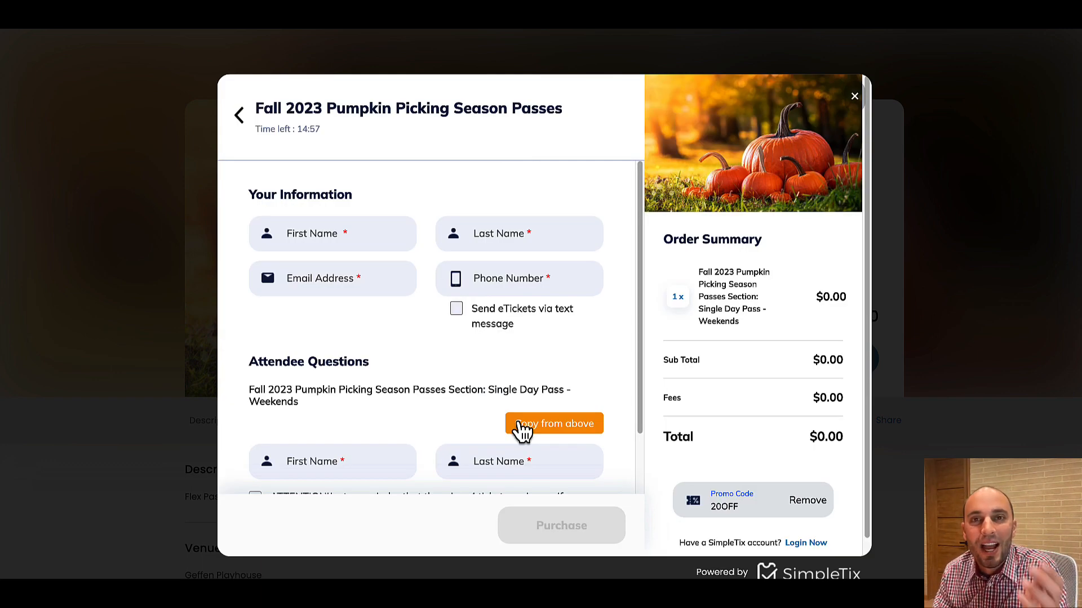
{"action": "type", "text": "Frank"}
Fill the test buyer's details, copy them to the attendee, accept the ticket-maximum reminder and purchase.
{"action": "key", "text": "Tab"}
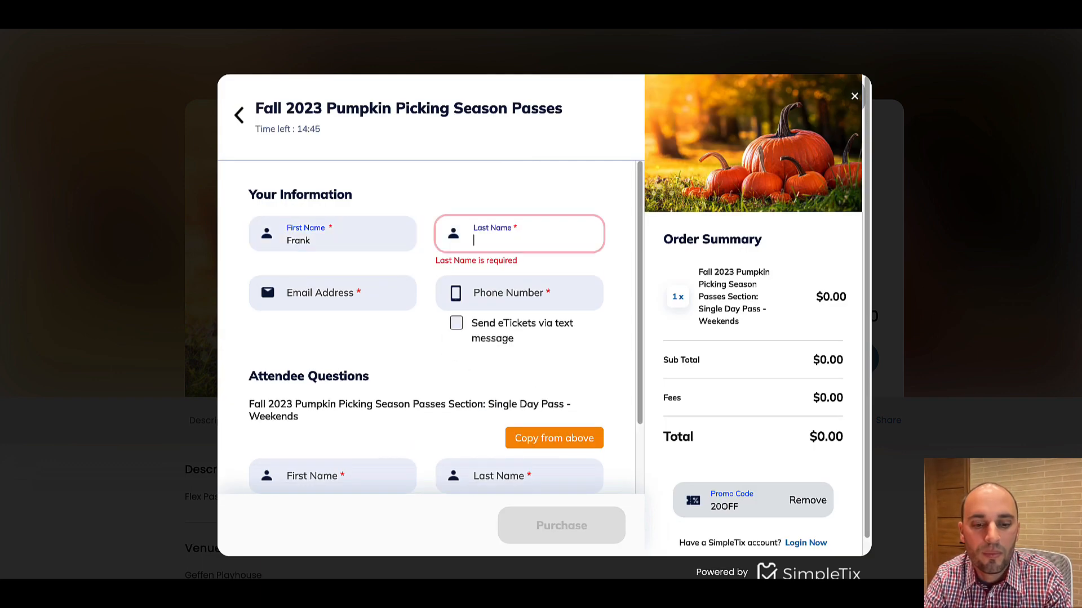
{"action": "type", "text": "Sinatra"}
{"action": "key", "text": "Tab"}
{"action": "key", "text": "Tab"}
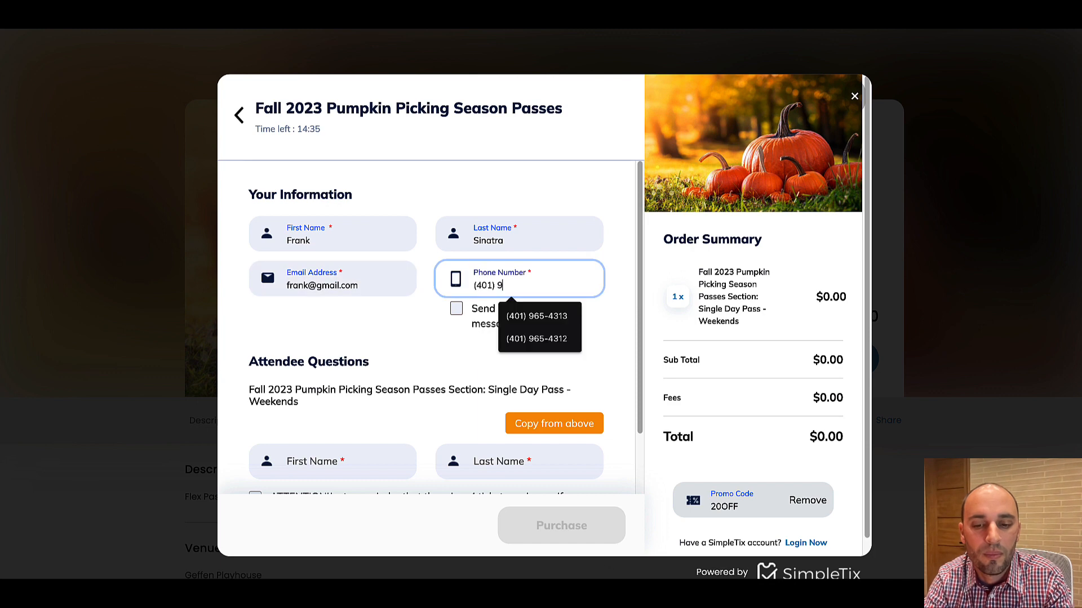
{"action": "left_click", "coordinate": [546, 427]}
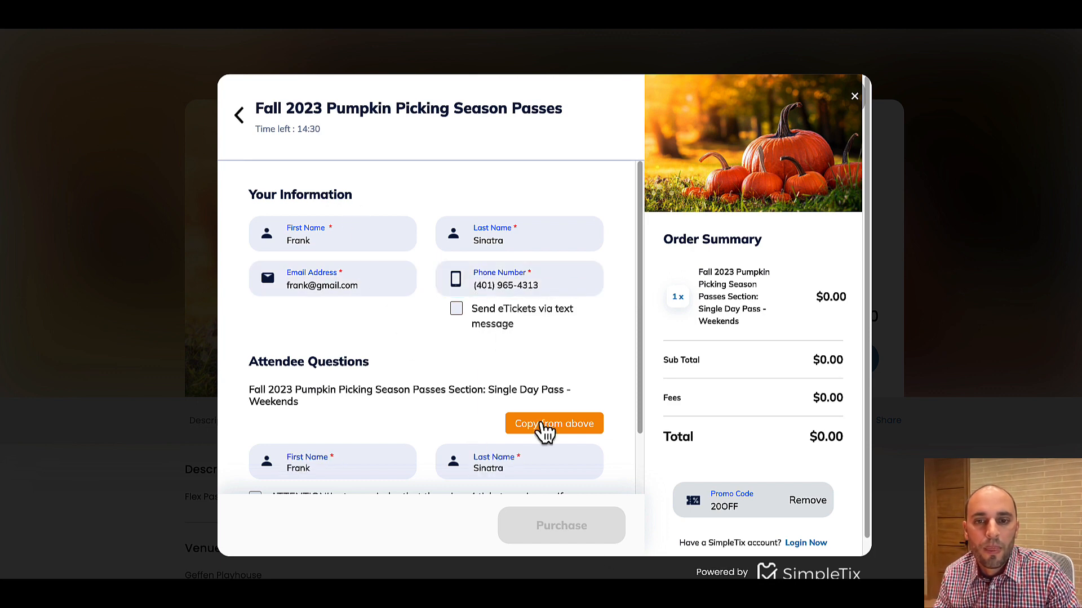
{"action": "scroll", "coordinate": [545, 428], "scroll_direction": "down", "scroll_amount": 1}
{"action": "left_click", "coordinate": [512, 435]}
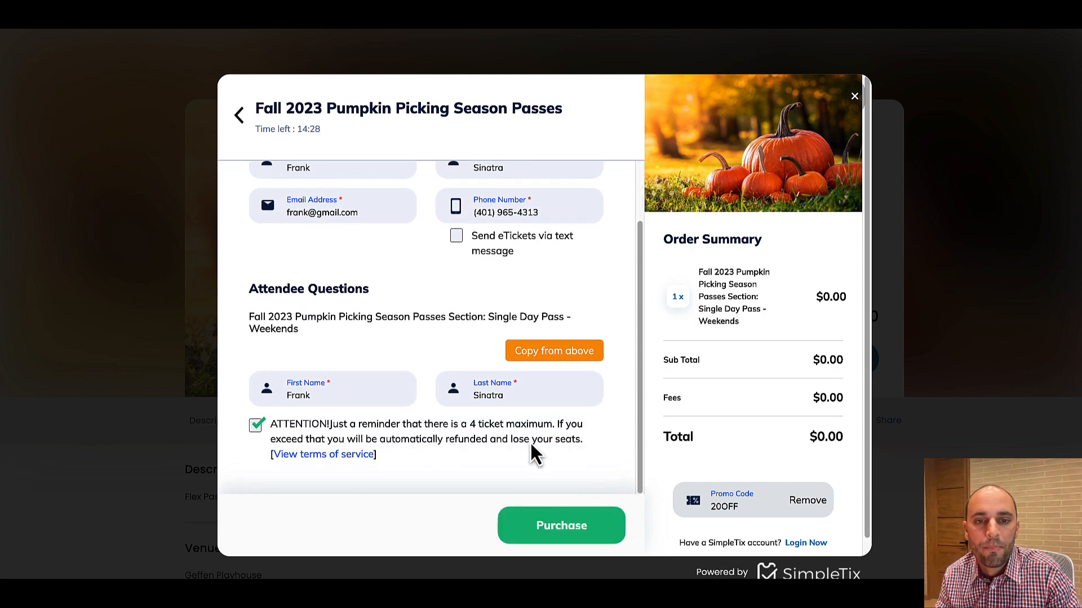
{"action": "left_click", "coordinate": [564, 531]}
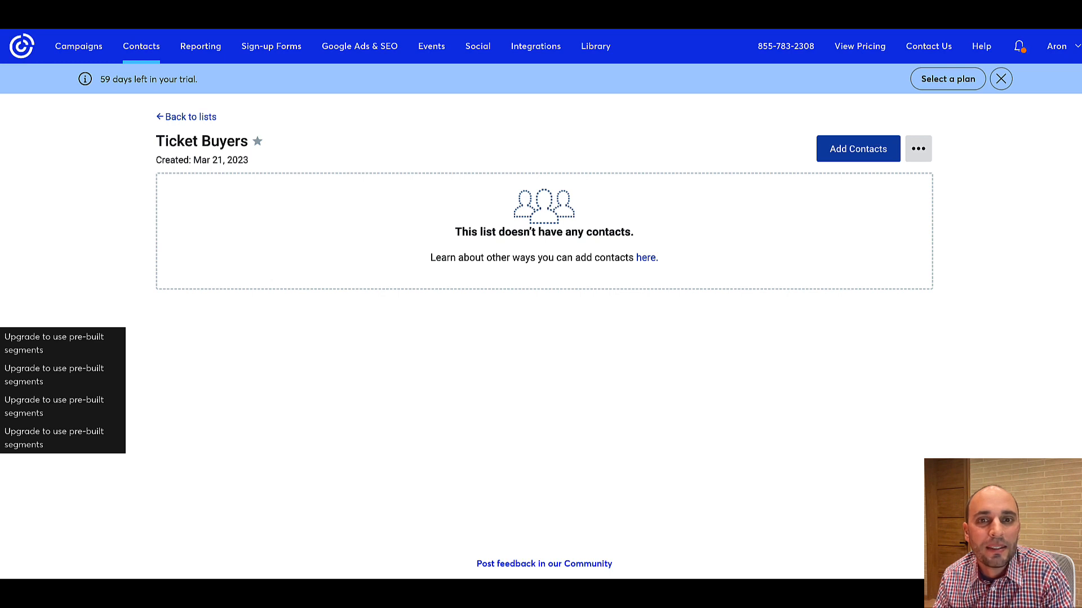
Reload the Ticket Buyers list and view the new test buyer's contact details and tags.
{"action": "key", "text": "F5"}
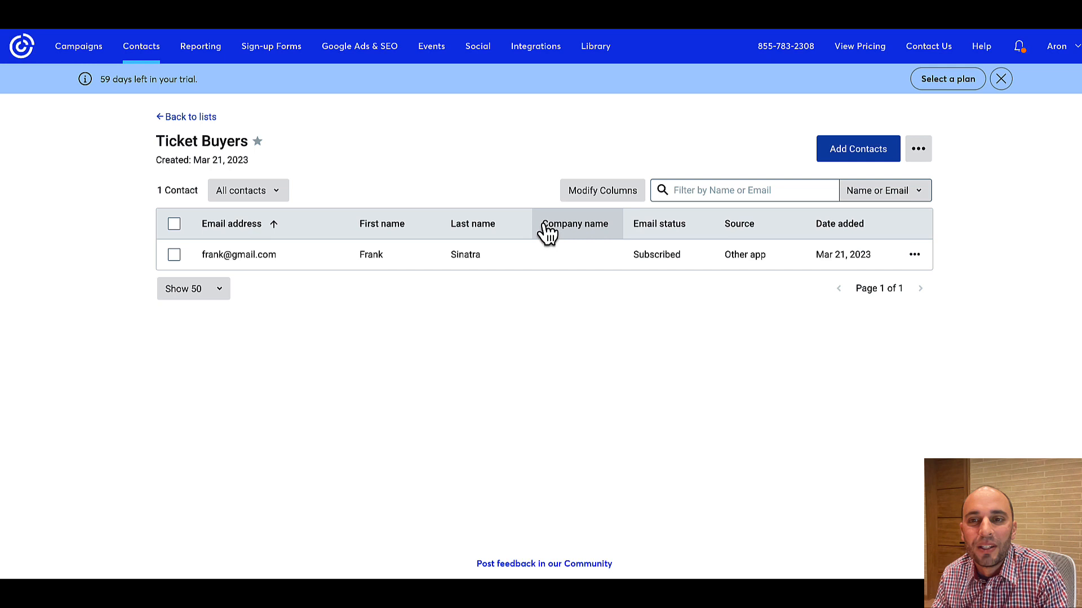
{"action": "left_click", "coordinate": [278, 263]}
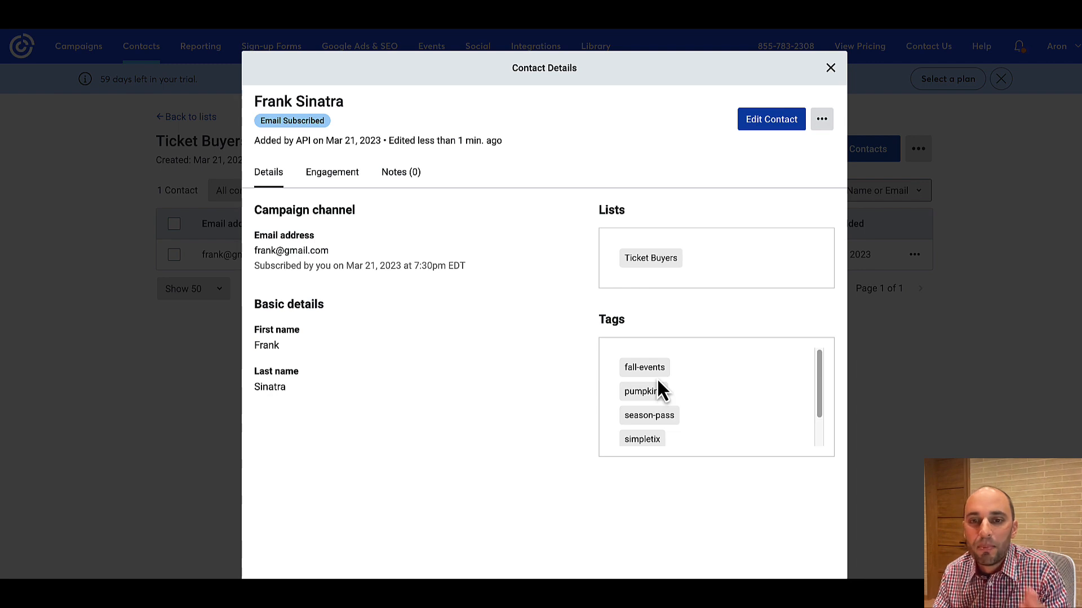
{"action": "scroll", "coordinate": [658, 381], "scroll_direction": "down", "scroll_amount": 2}
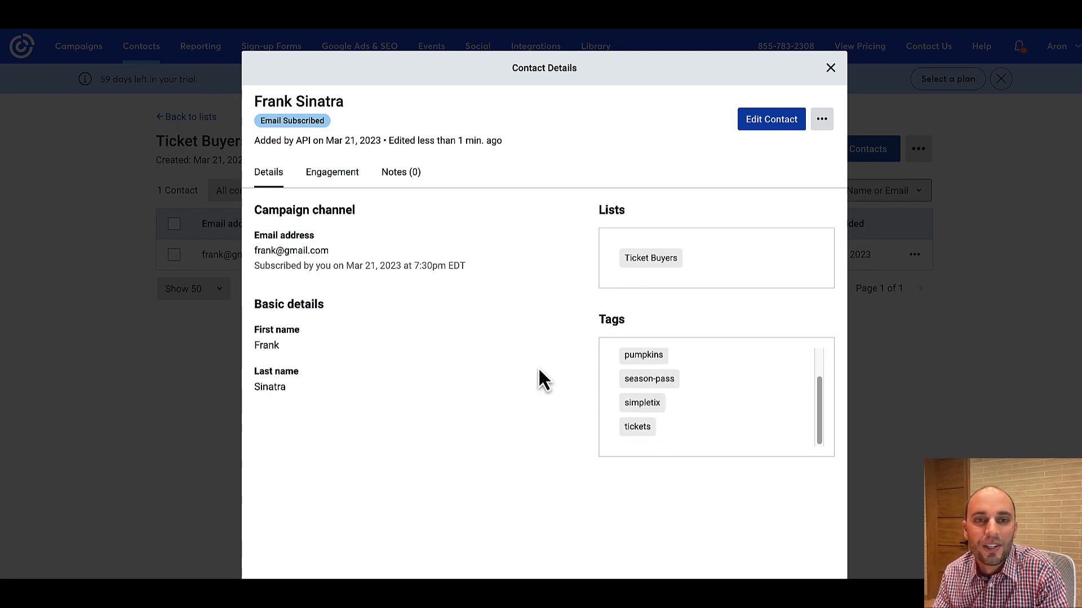